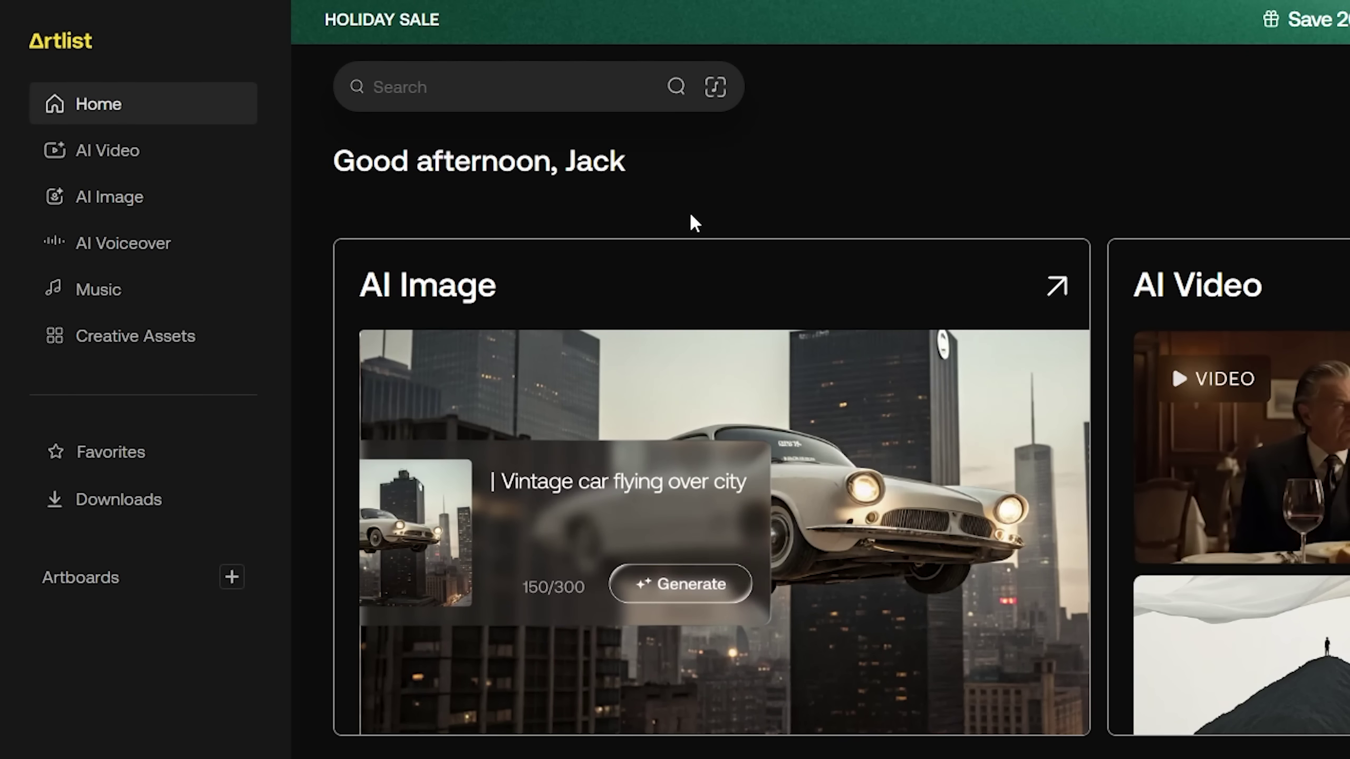
# Step: Set up AI image generation in Image to Image mode with the Nano Banana Pro model and the landscape 16:9 aspect ratio
pyautogui.click(697, 247)
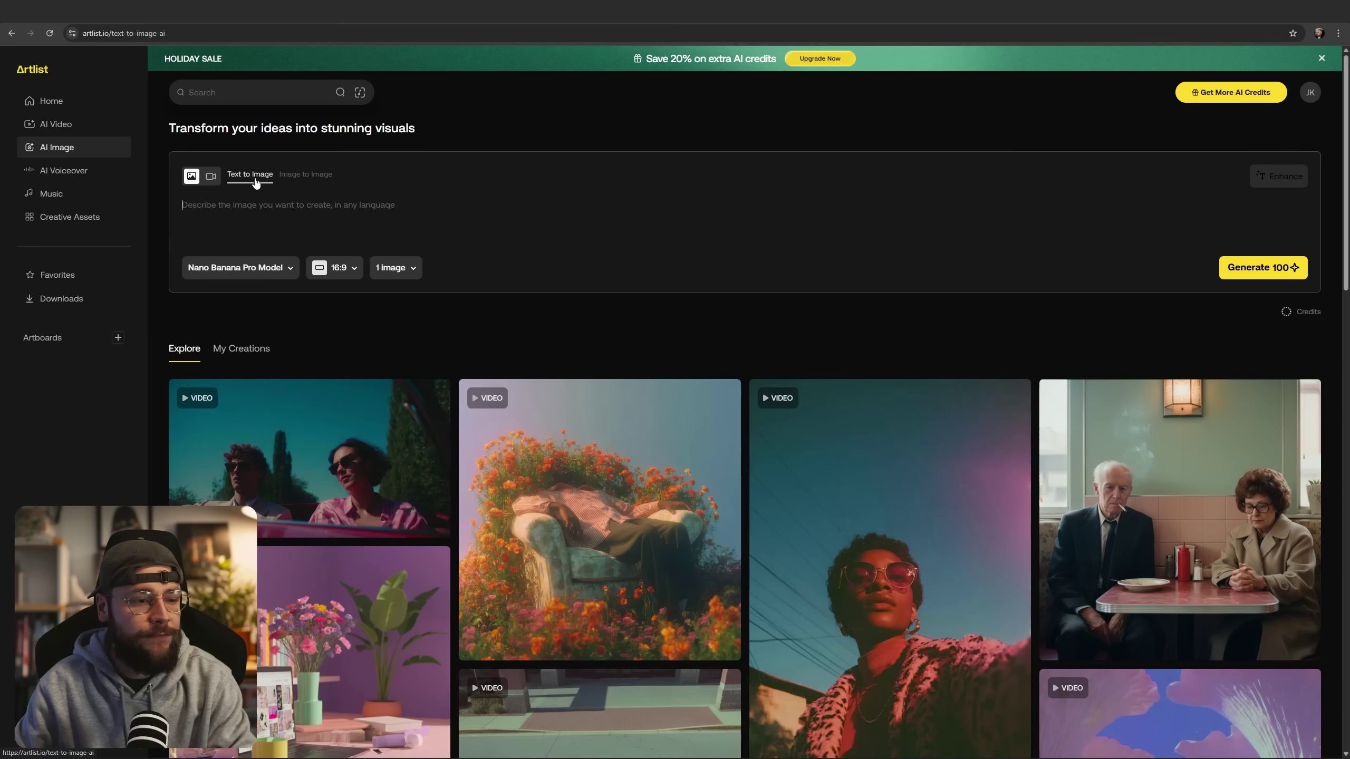
pyautogui.click(319, 176)
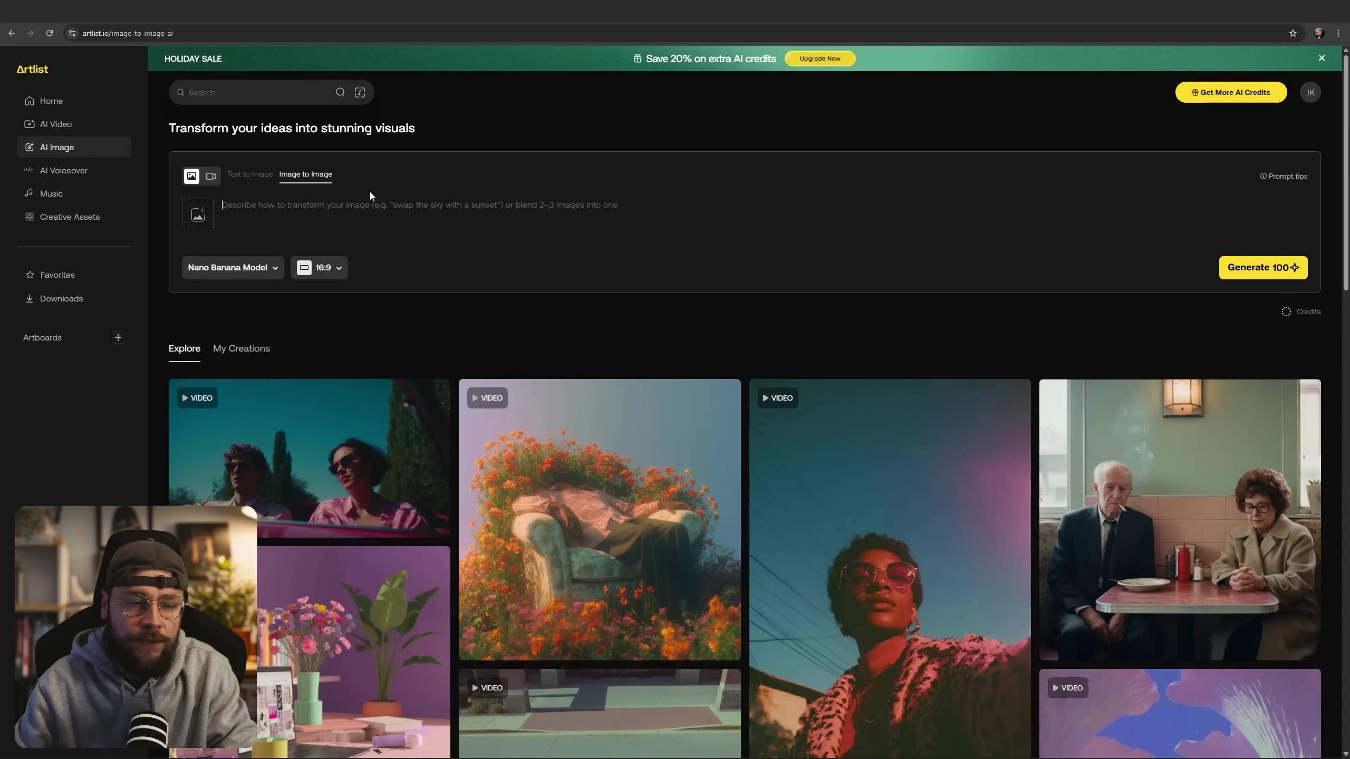
pyautogui.click(242, 267)
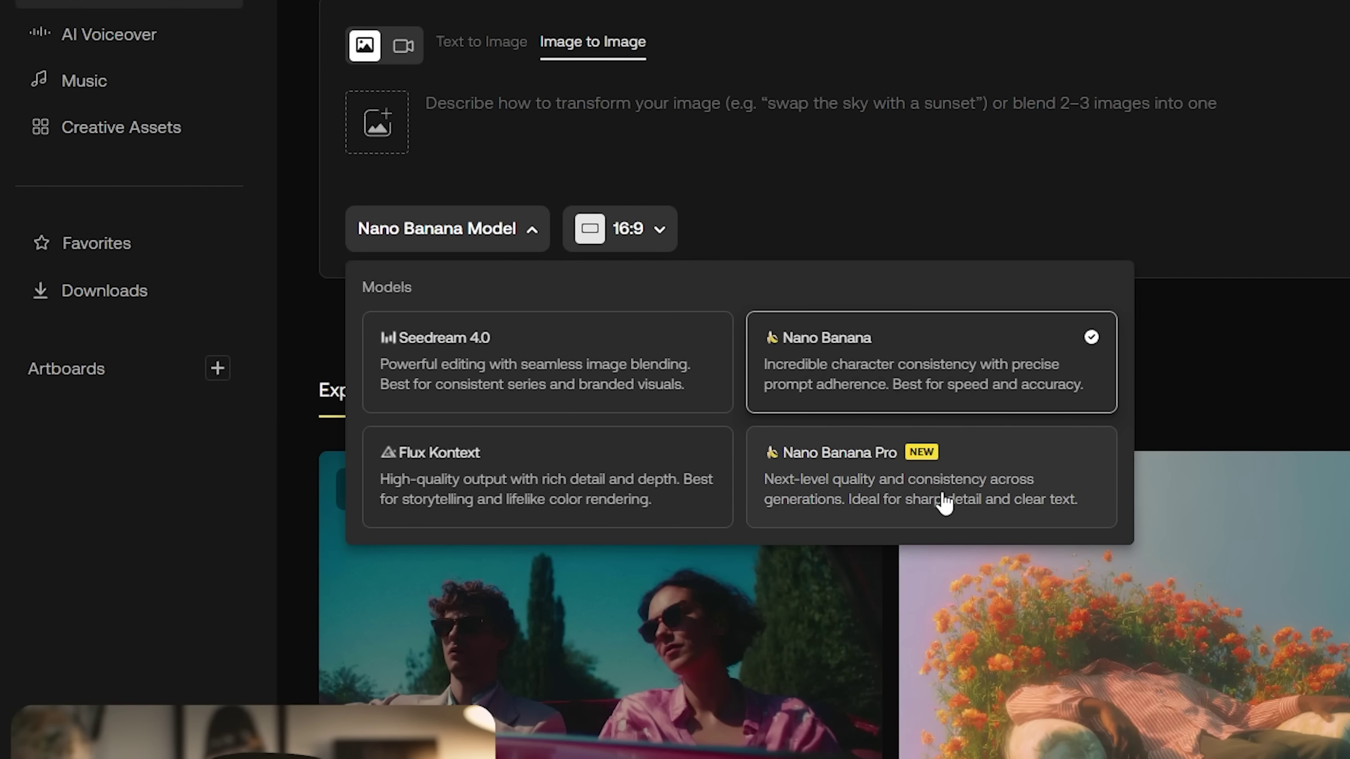
pyautogui.click(1082, 515)
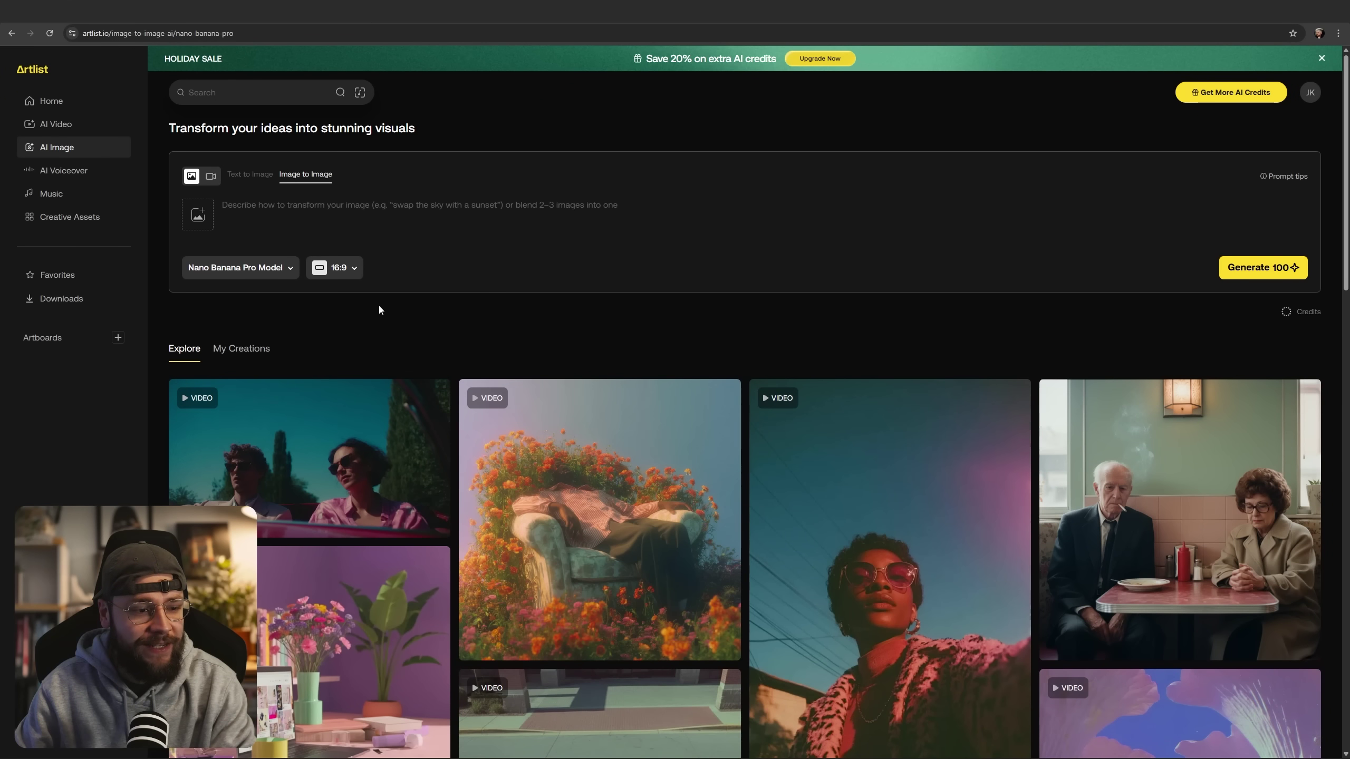
pyautogui.click(652, 229)
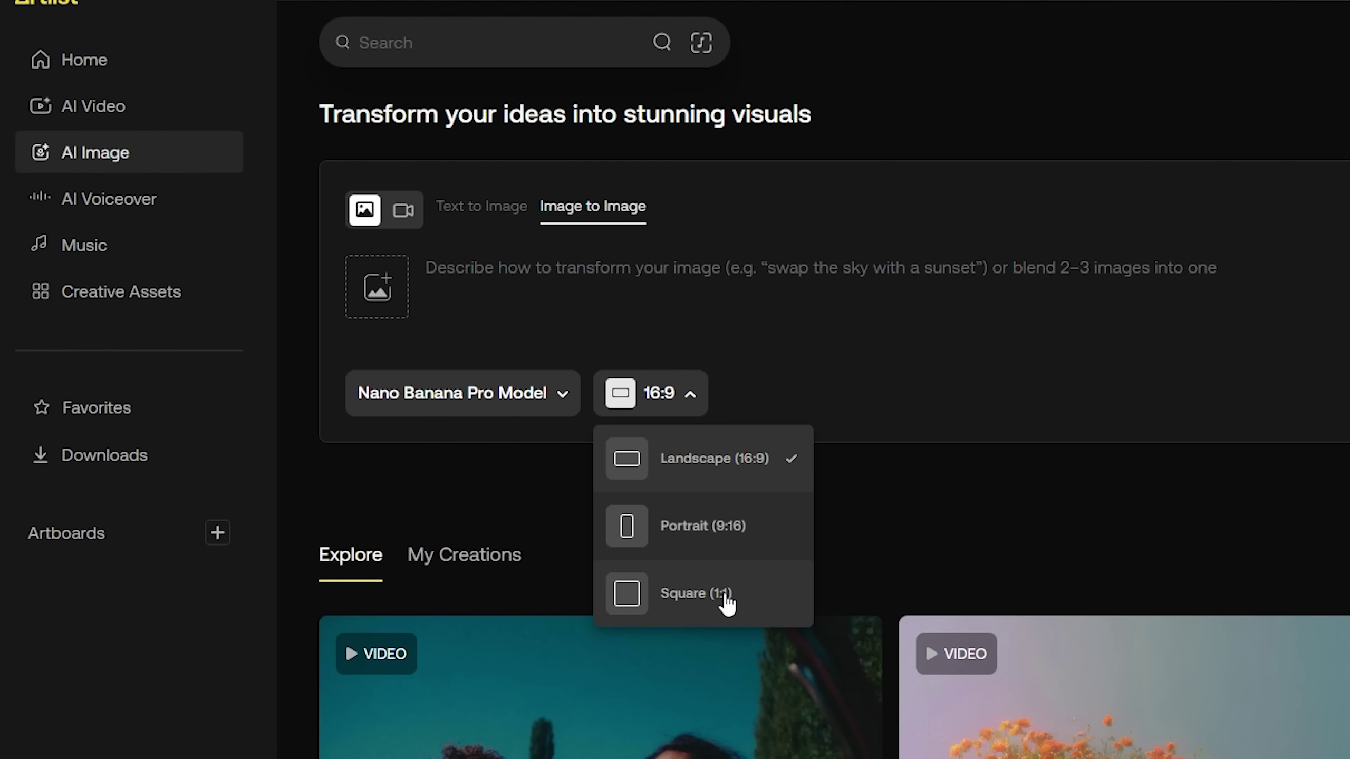
pyautogui.click(834, 342)
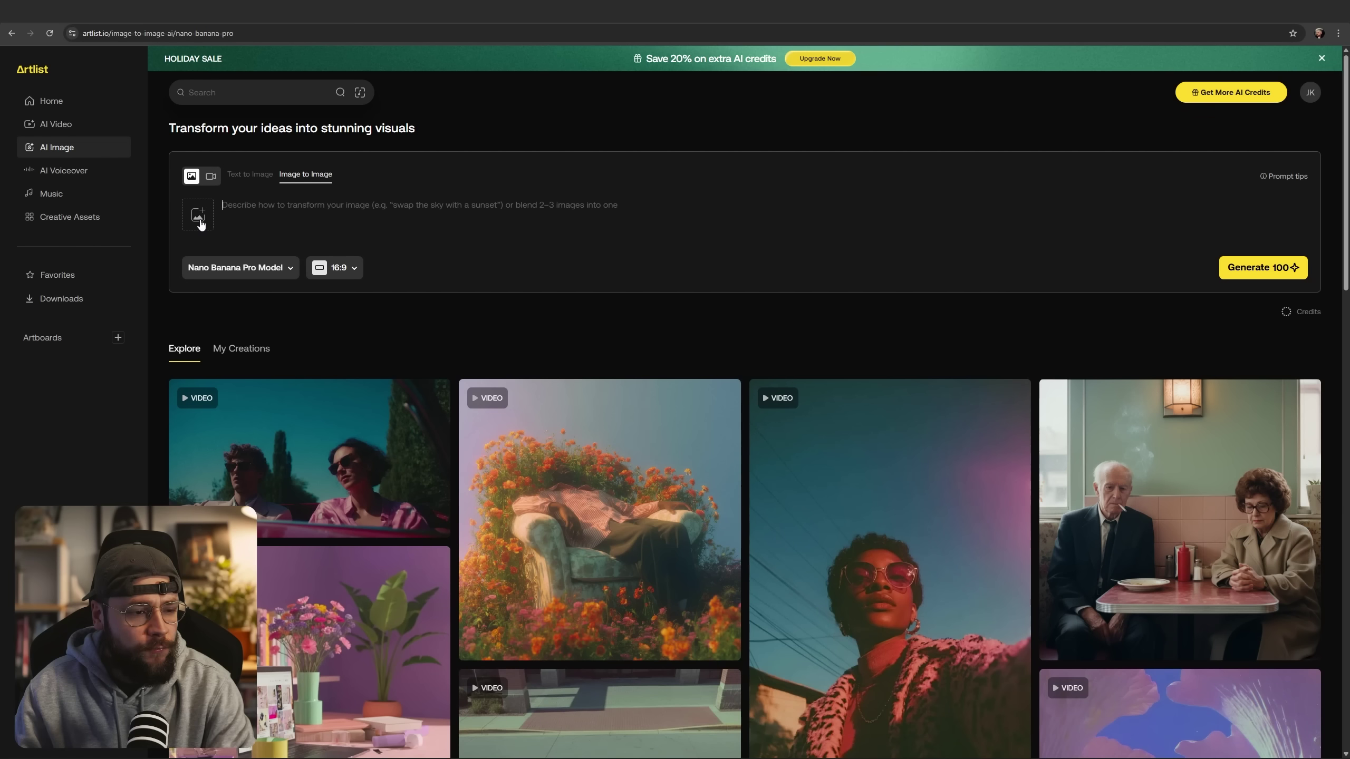
# Step: Upload three reference images from the Image references folder: REF.png, the Coca-Cola bottle and the blue T-shirt
pyautogui.click(201, 226)
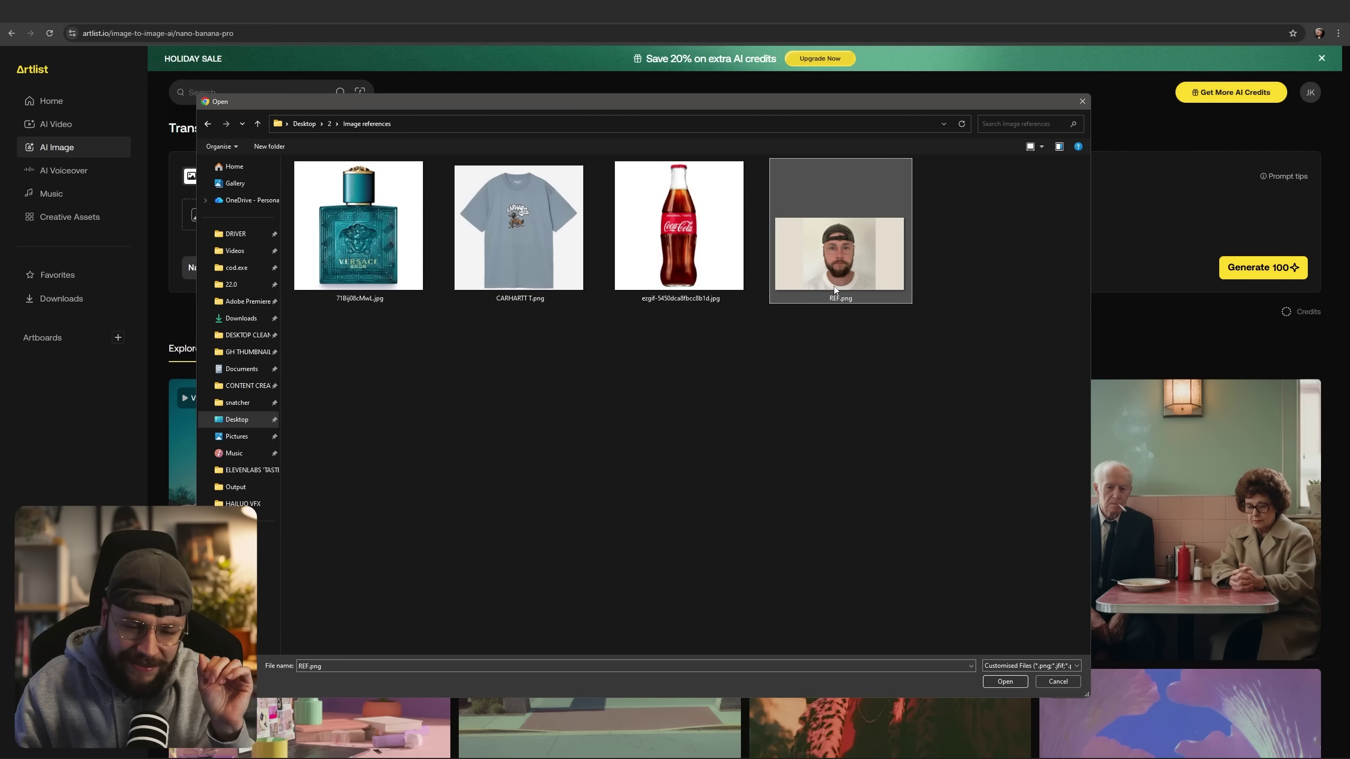
pyautogui.click(1004, 682)
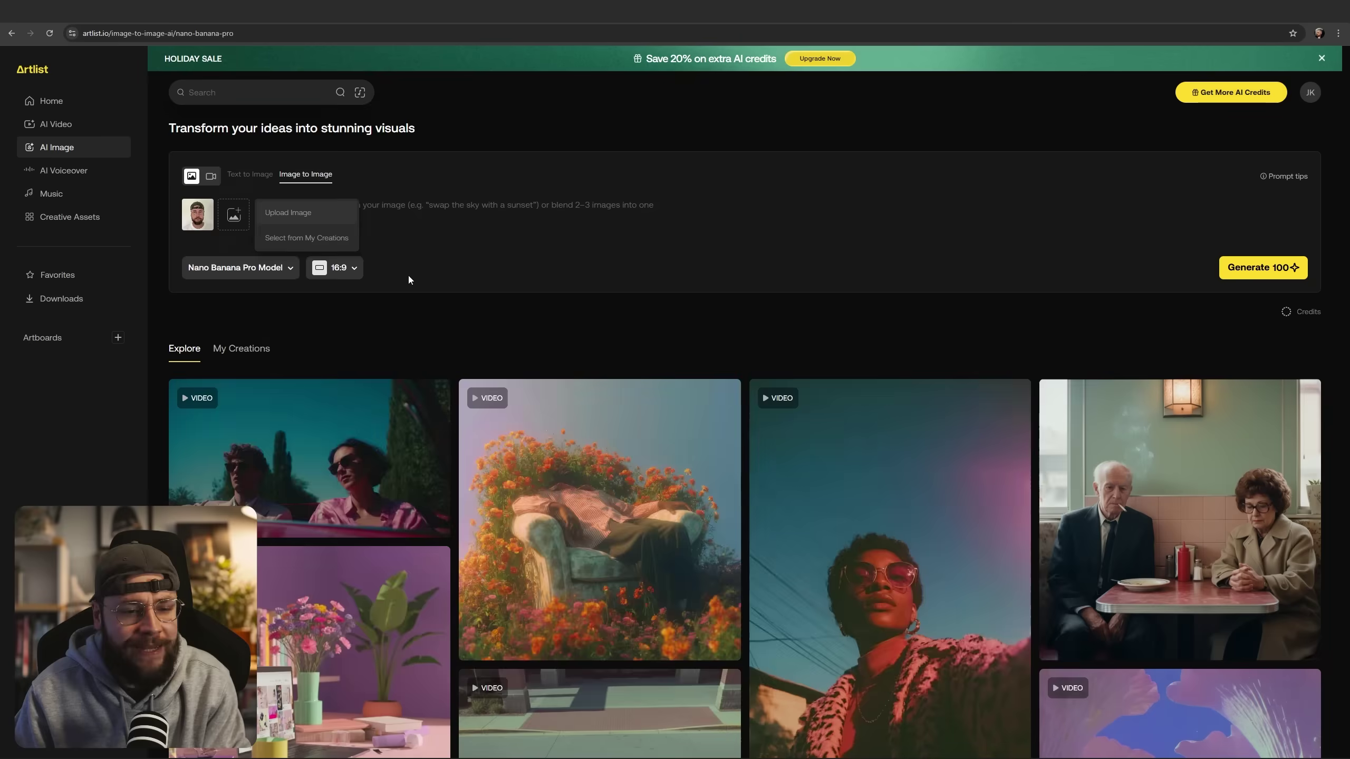
pyautogui.click(292, 211)
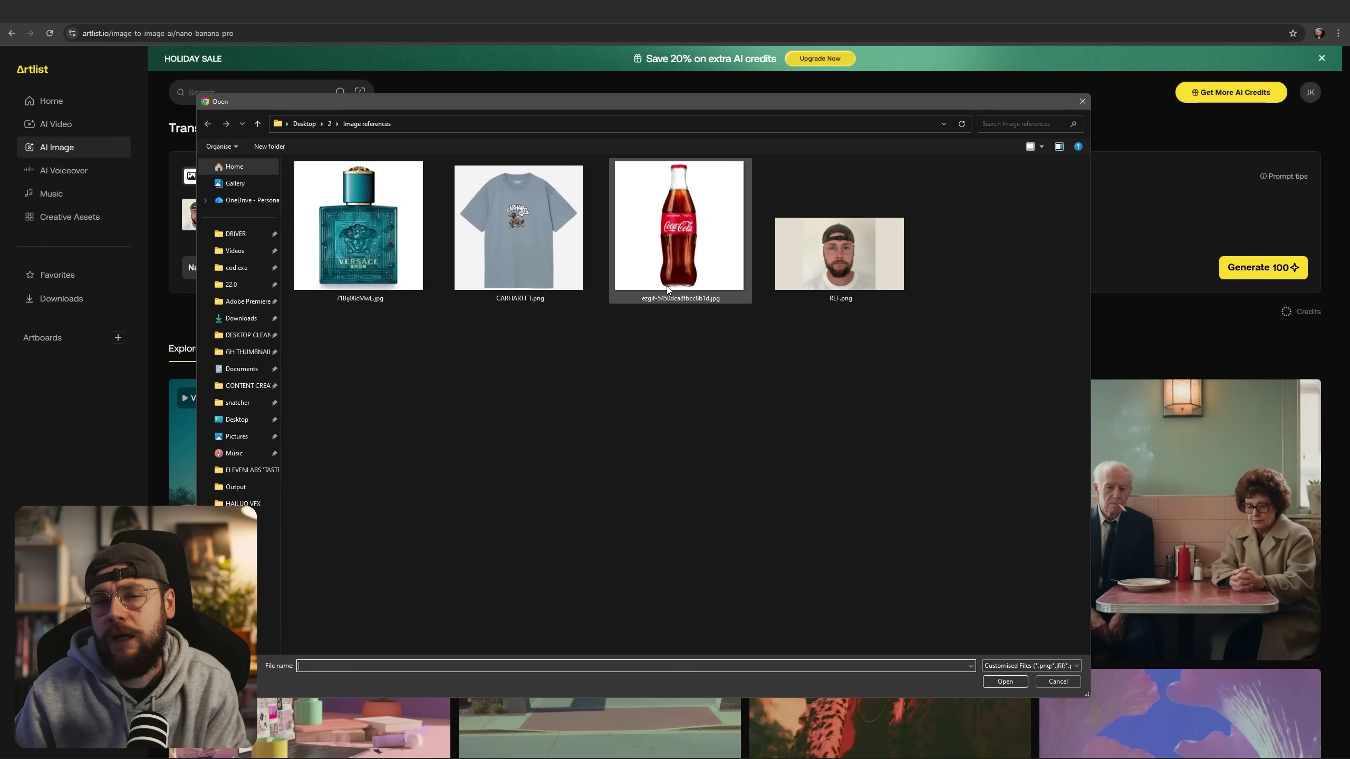
pyautogui.click(682, 257)
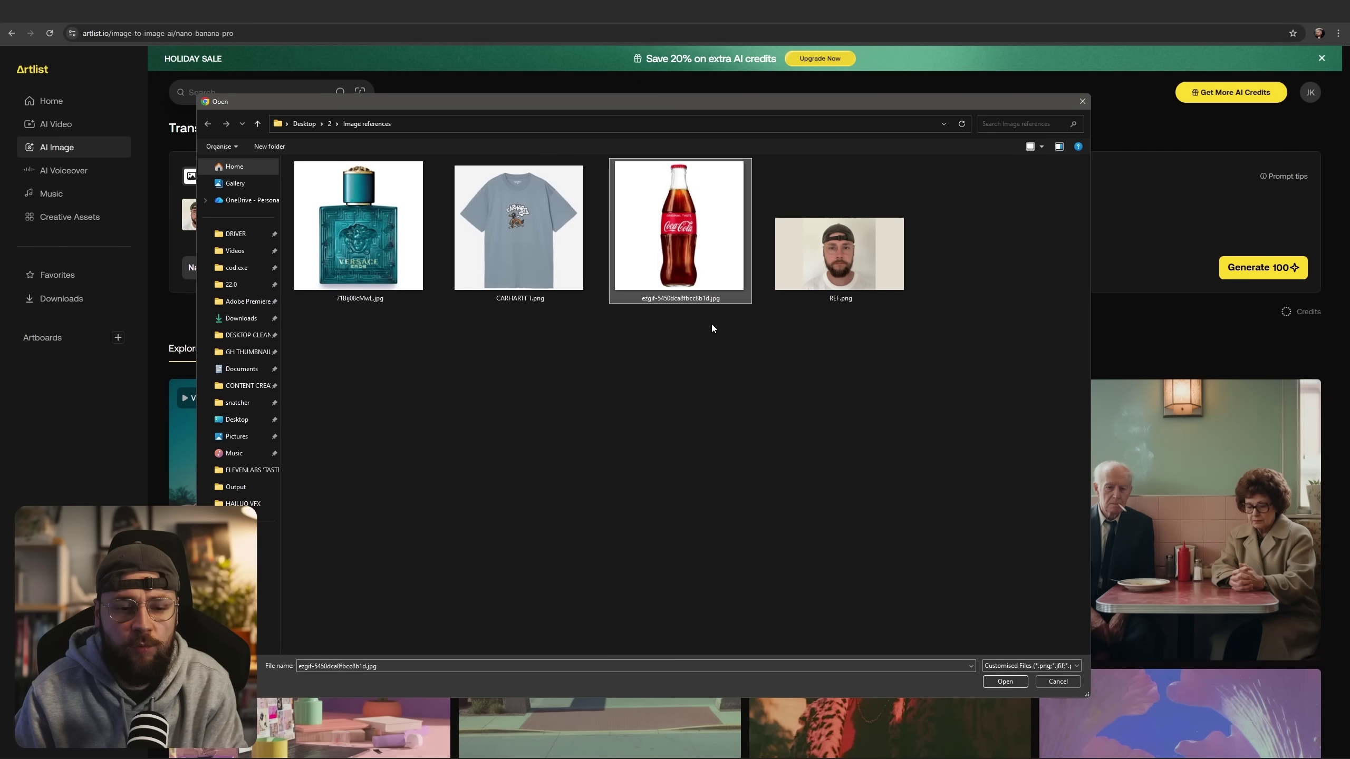
pyautogui.click(1005, 682)
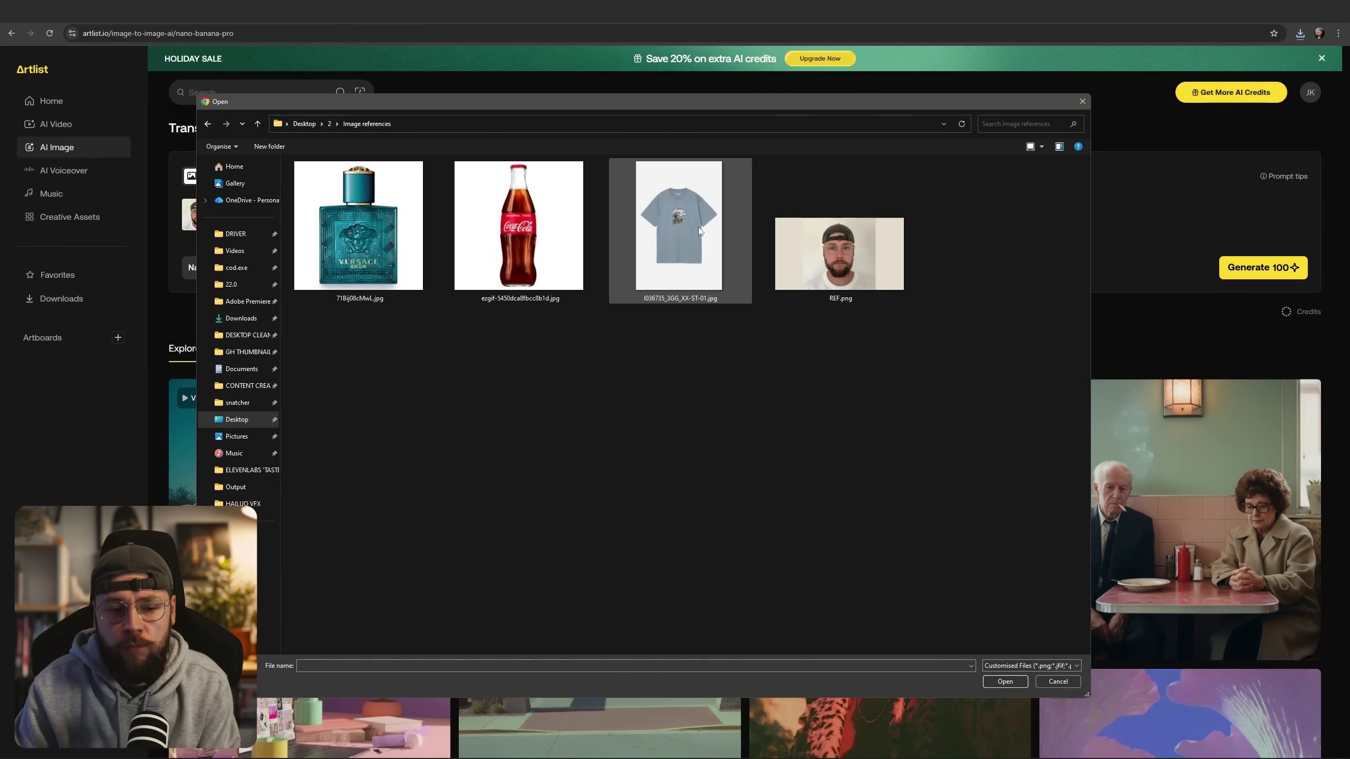
pyautogui.click(683, 232)
pyautogui.click(1005, 682)
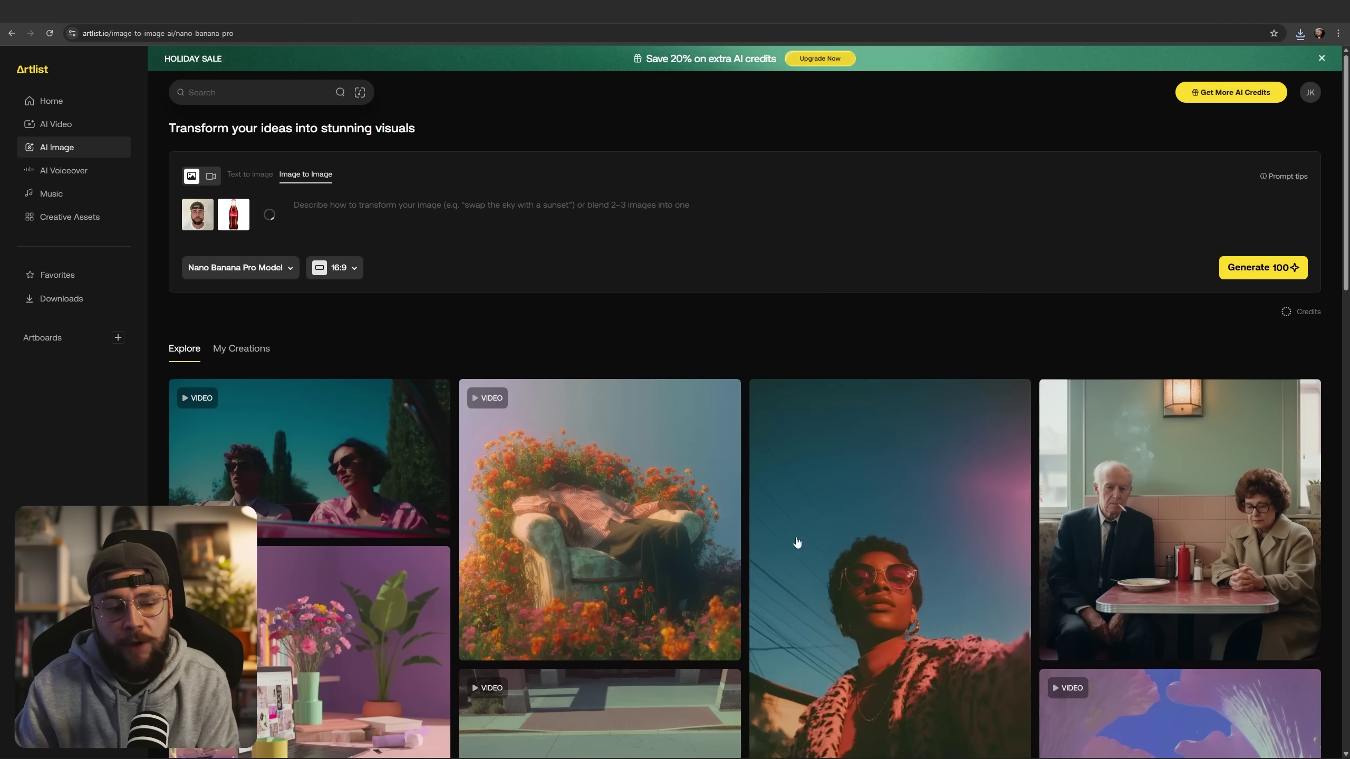
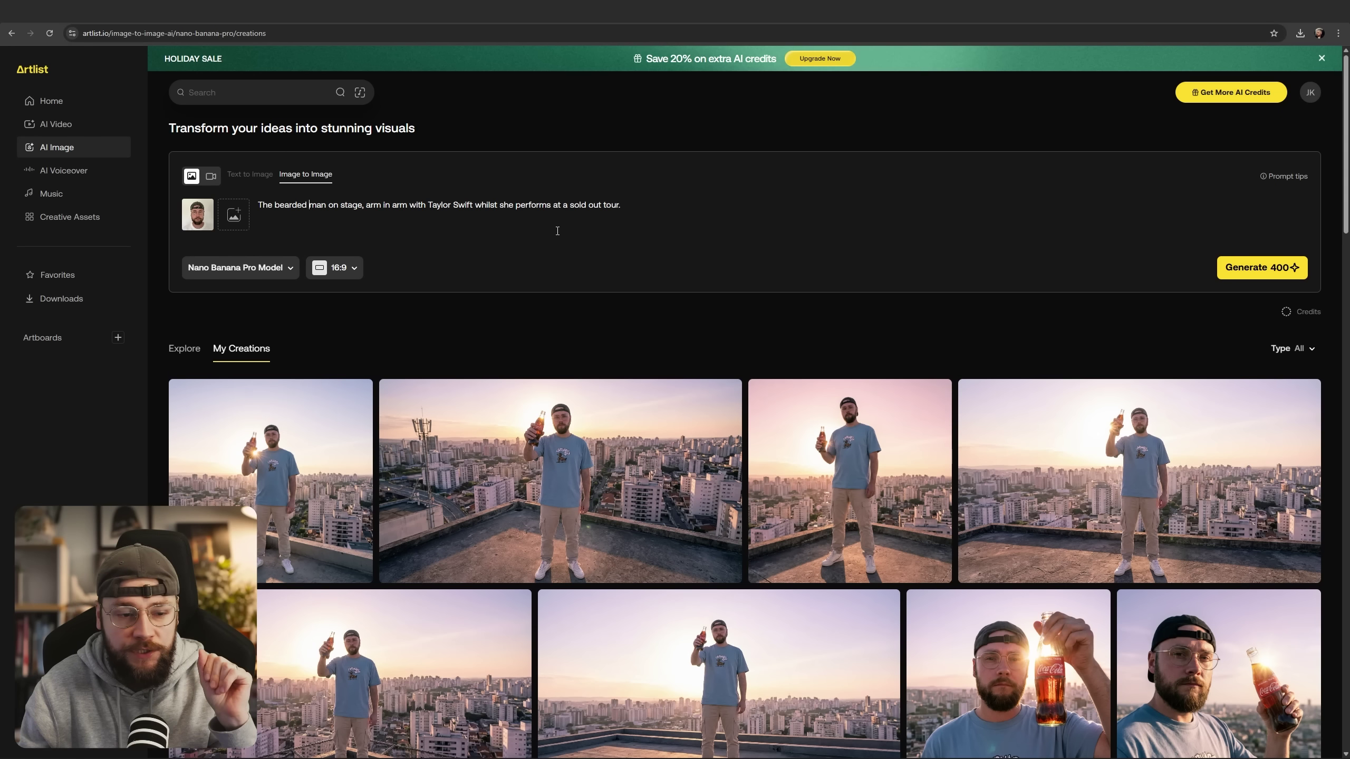
# Step: Append "Photoreal: ultra detailed skin texture, visible pores, cinematic composition, harsh shadows." to the Taylor Swift stage prompt and generate the images
pyautogui.click(631, 230)
pyautogui.write('Photoreal: ultra detailed skin texture, visible pores, cinematic composition, harsh shadows.')
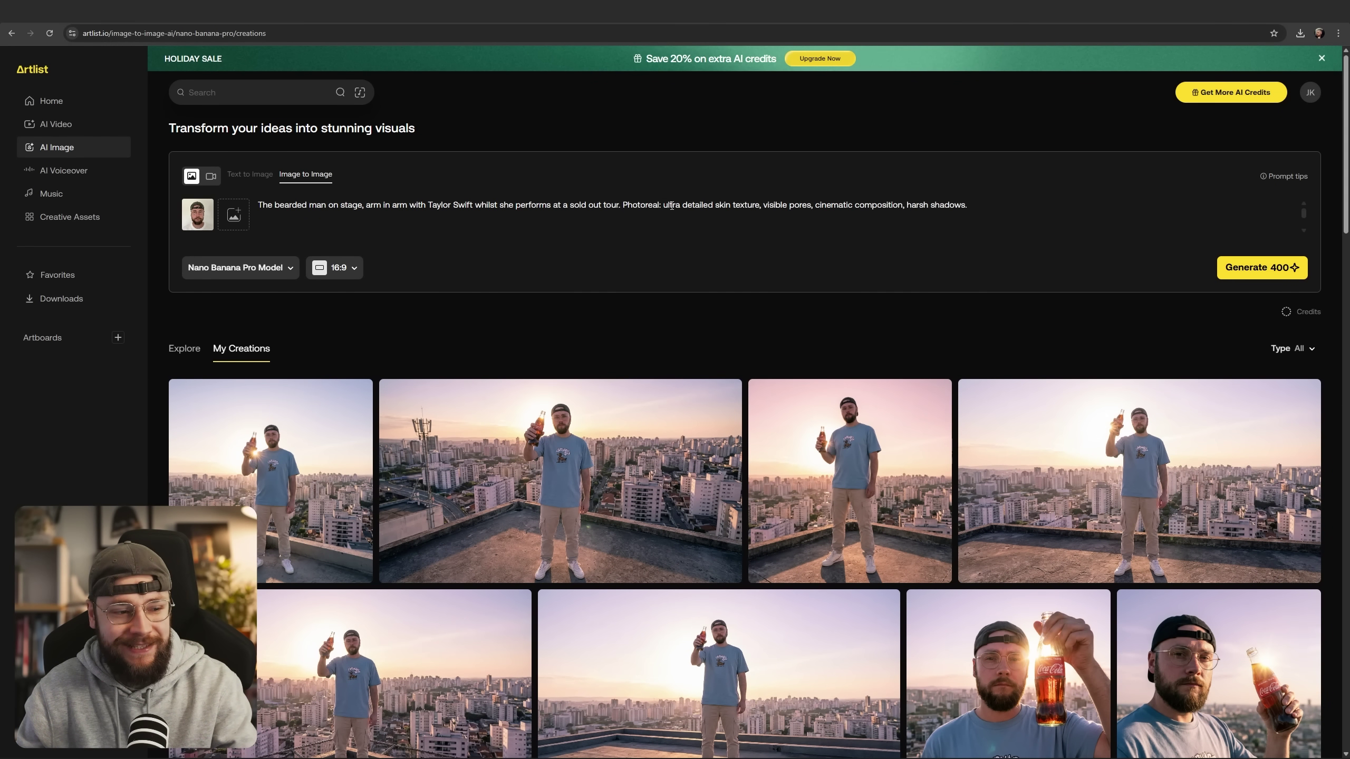
pyautogui.moveTo(619, 204); pyautogui.dragTo(971, 206)
pyautogui.click(969, 206)
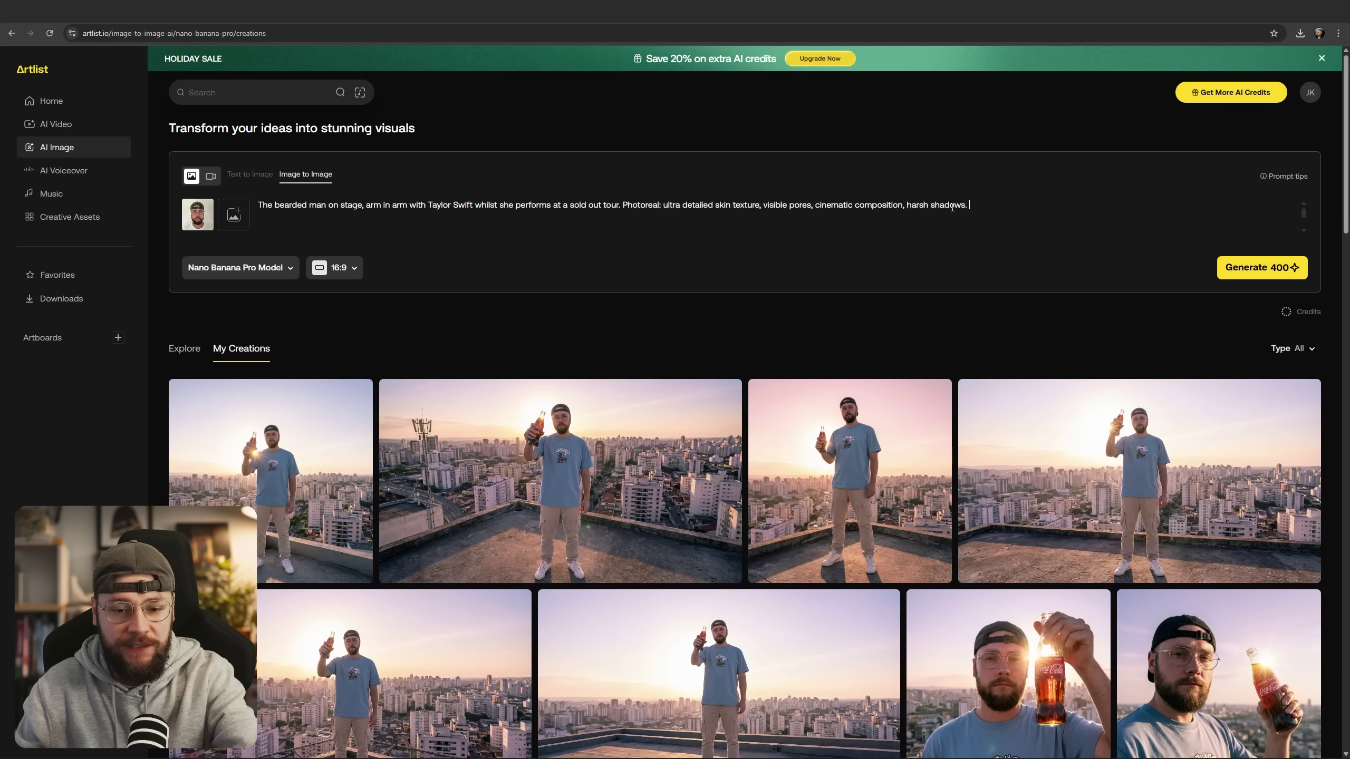
pyautogui.moveTo(623, 205); pyautogui.dragTo(967, 205)
pyautogui.click(960, 203)
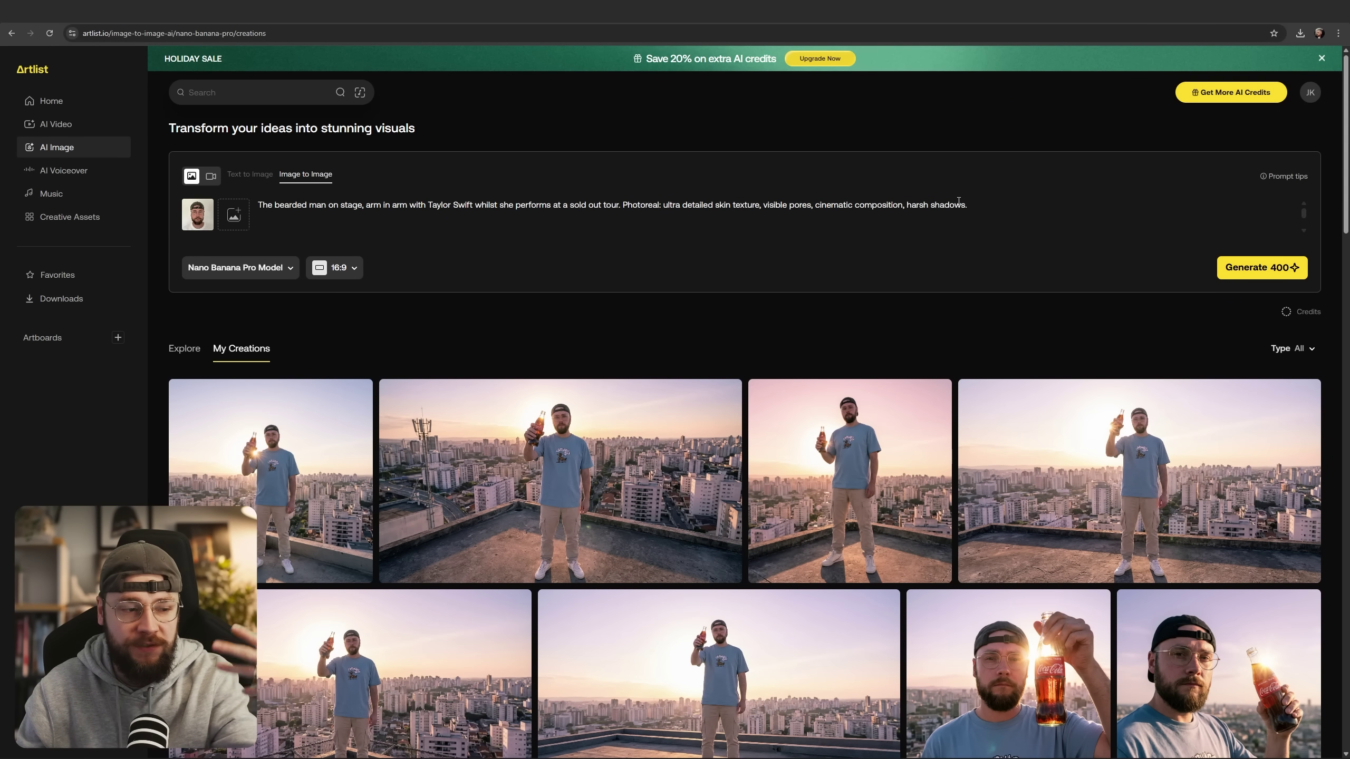
pyautogui.click(1242, 275)
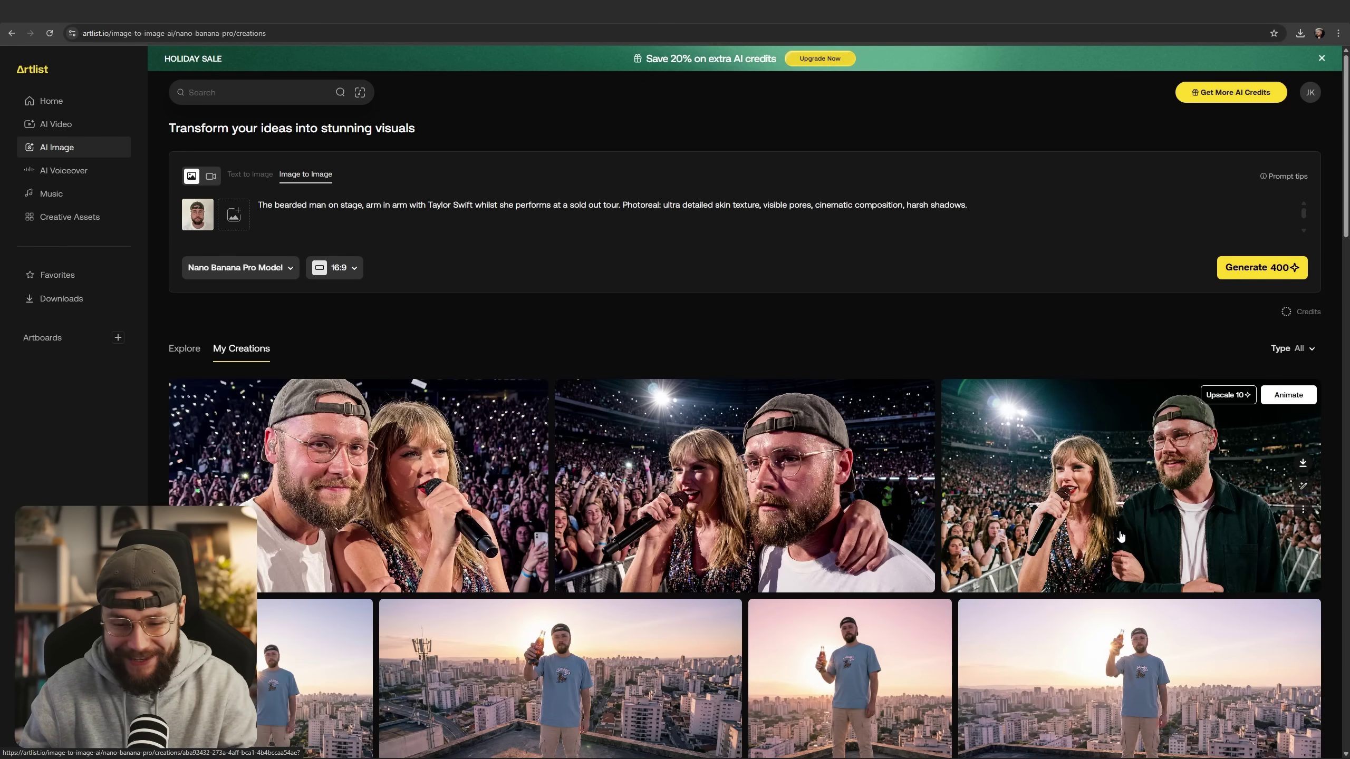
# Step: Examine the three generated concert images at full size for likeness and detail, and return to the creations
pyautogui.click(1120, 536)
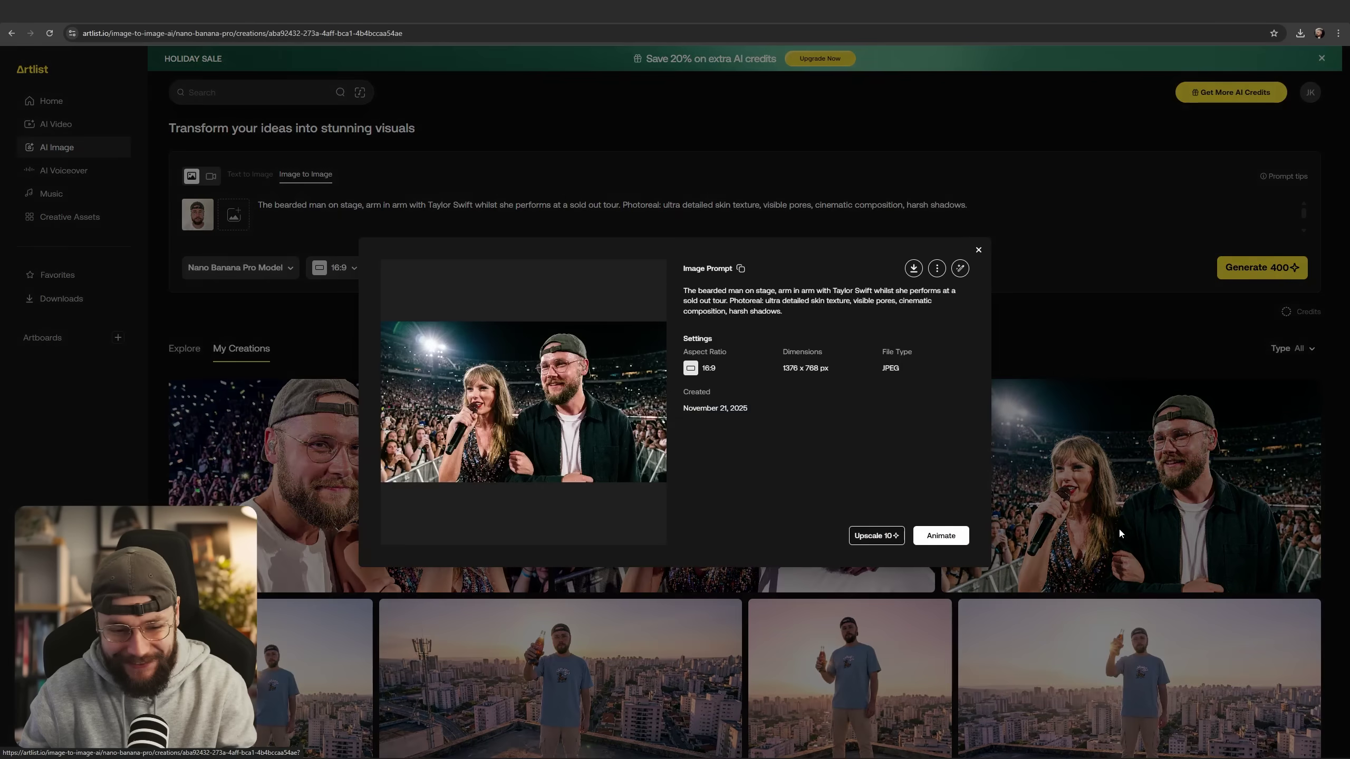
pyautogui.click(660, 475)
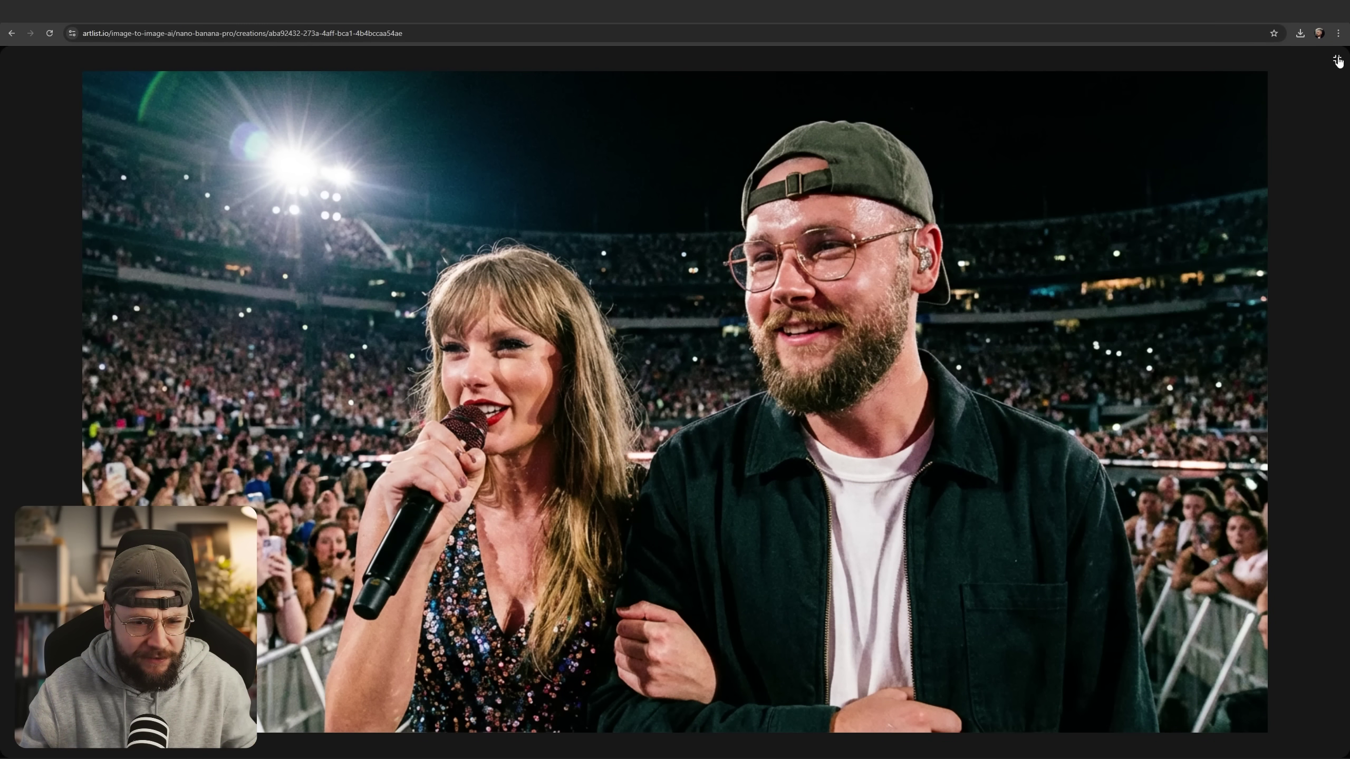
pyautogui.press('Right')
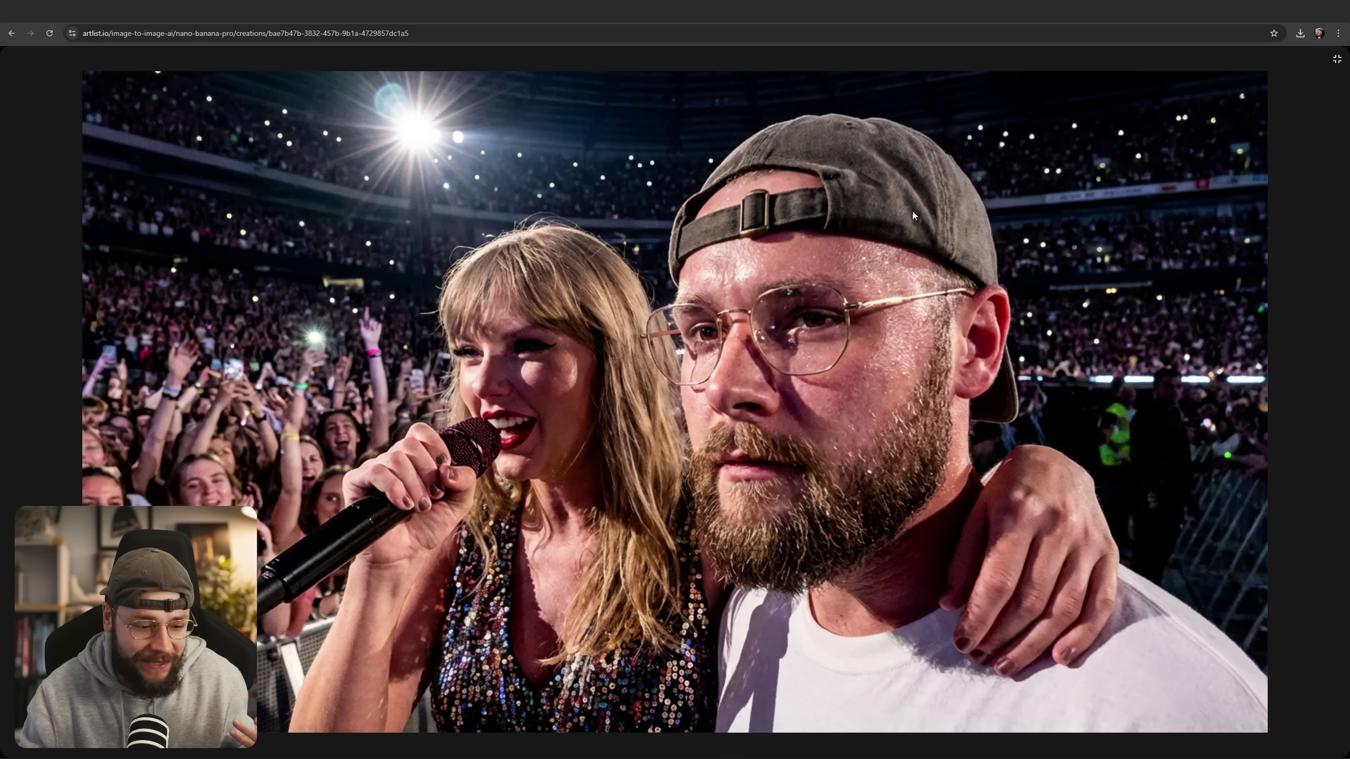
pyautogui.click(1336, 59)
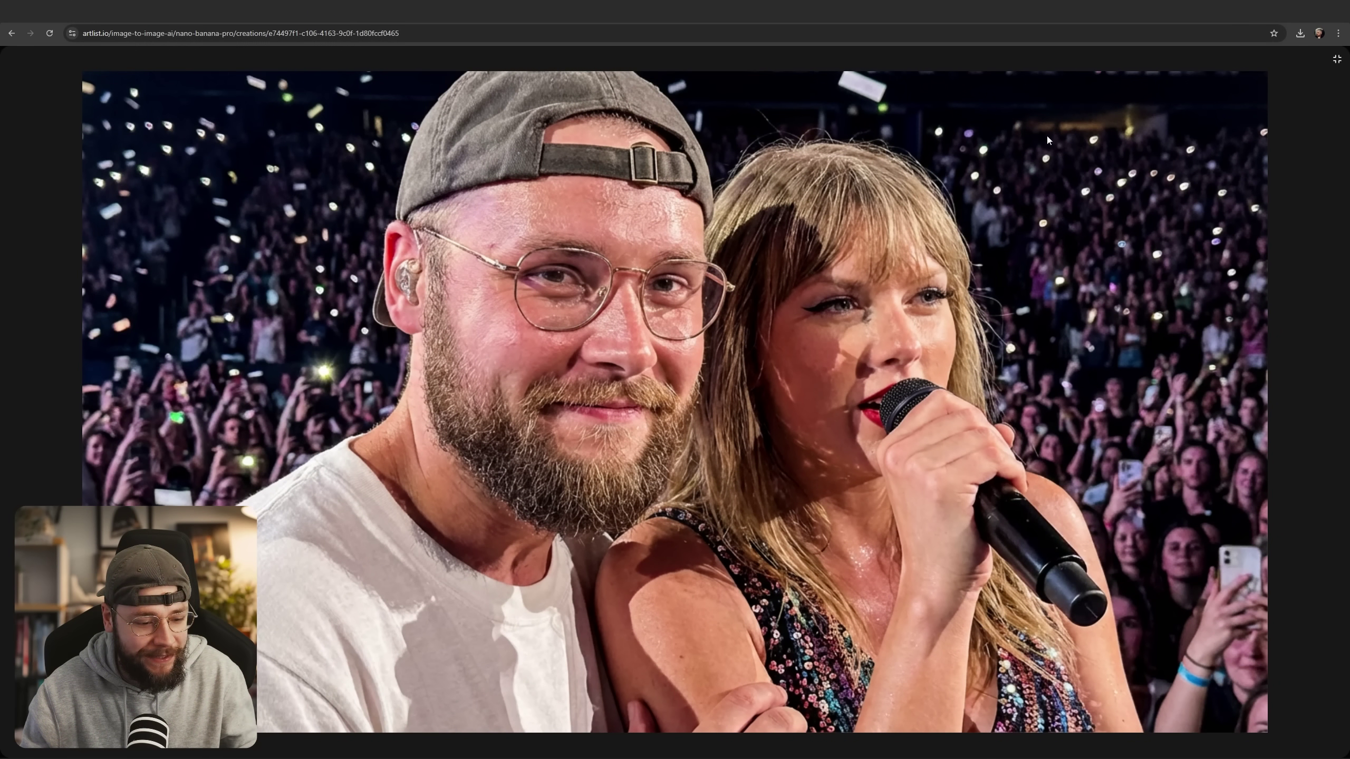
pyautogui.click(1337, 60)
pyautogui.click(1123, 387)
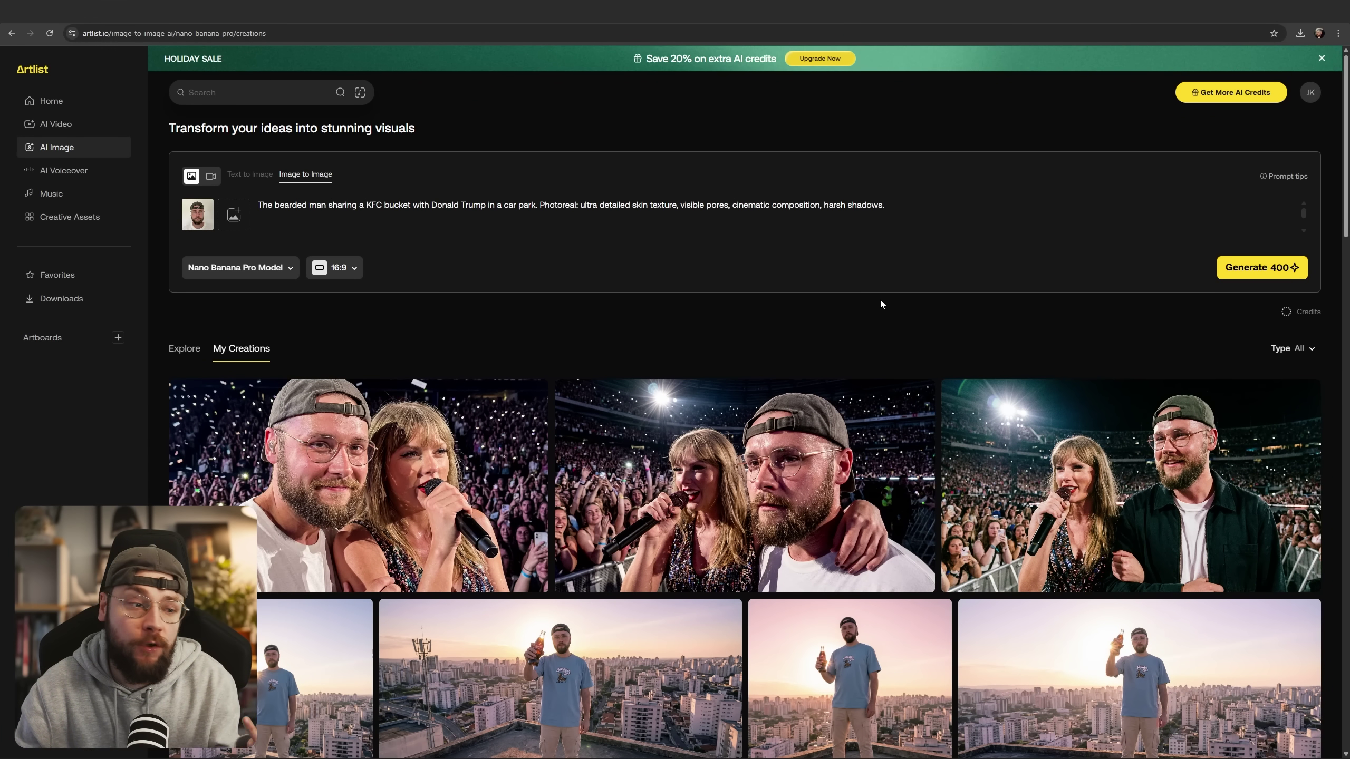
# Step: Generate images of the bearded man sharing a KFC bucket with Donald Trump in a car park, and view two results at full size
pyautogui.click(1263, 267)
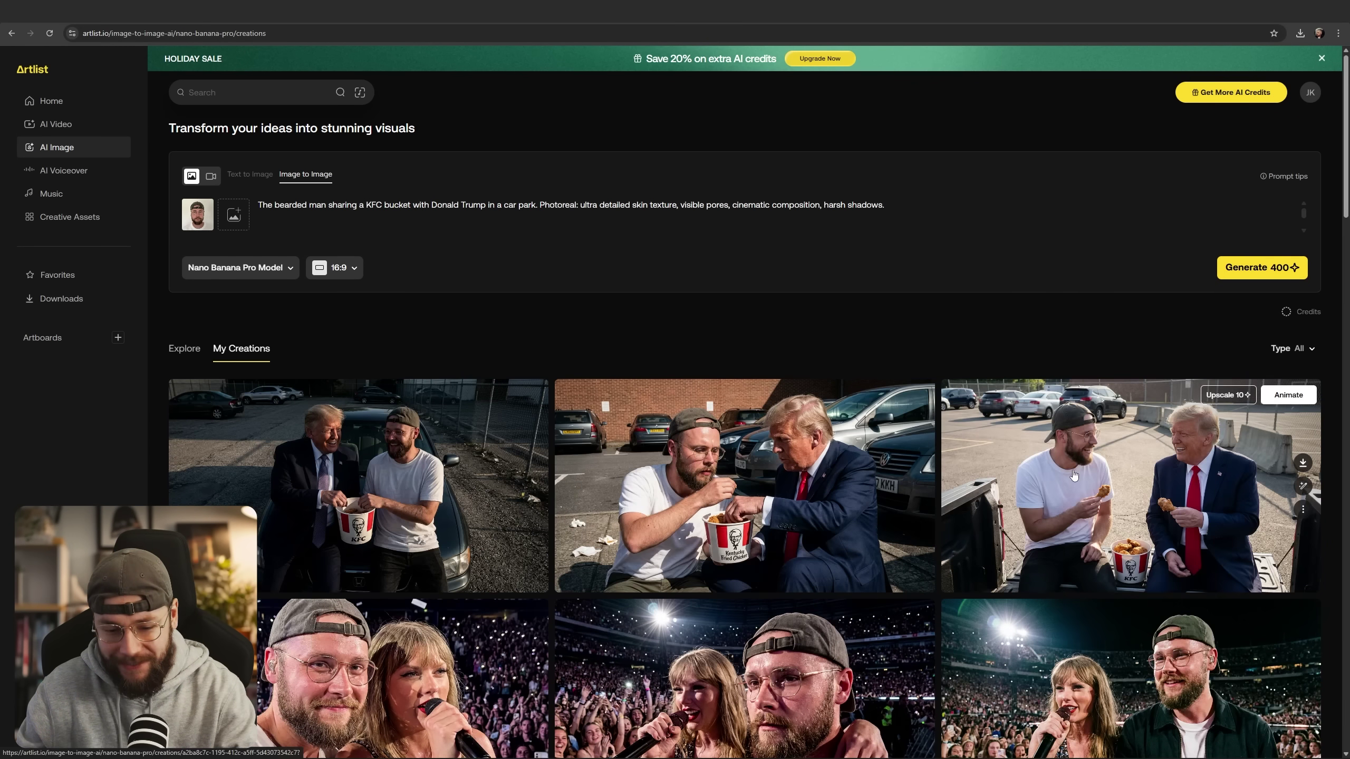
pyautogui.click(1073, 470)
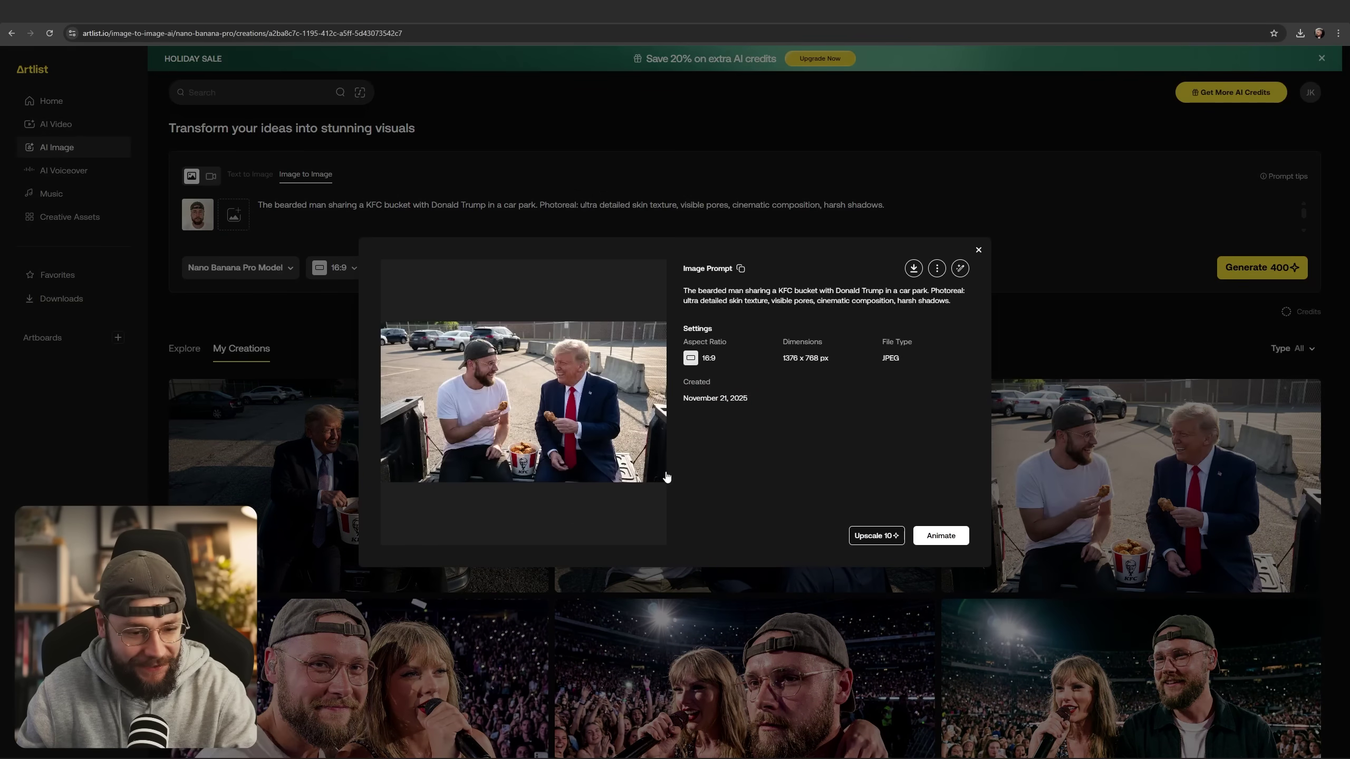
pyautogui.click(654, 471)
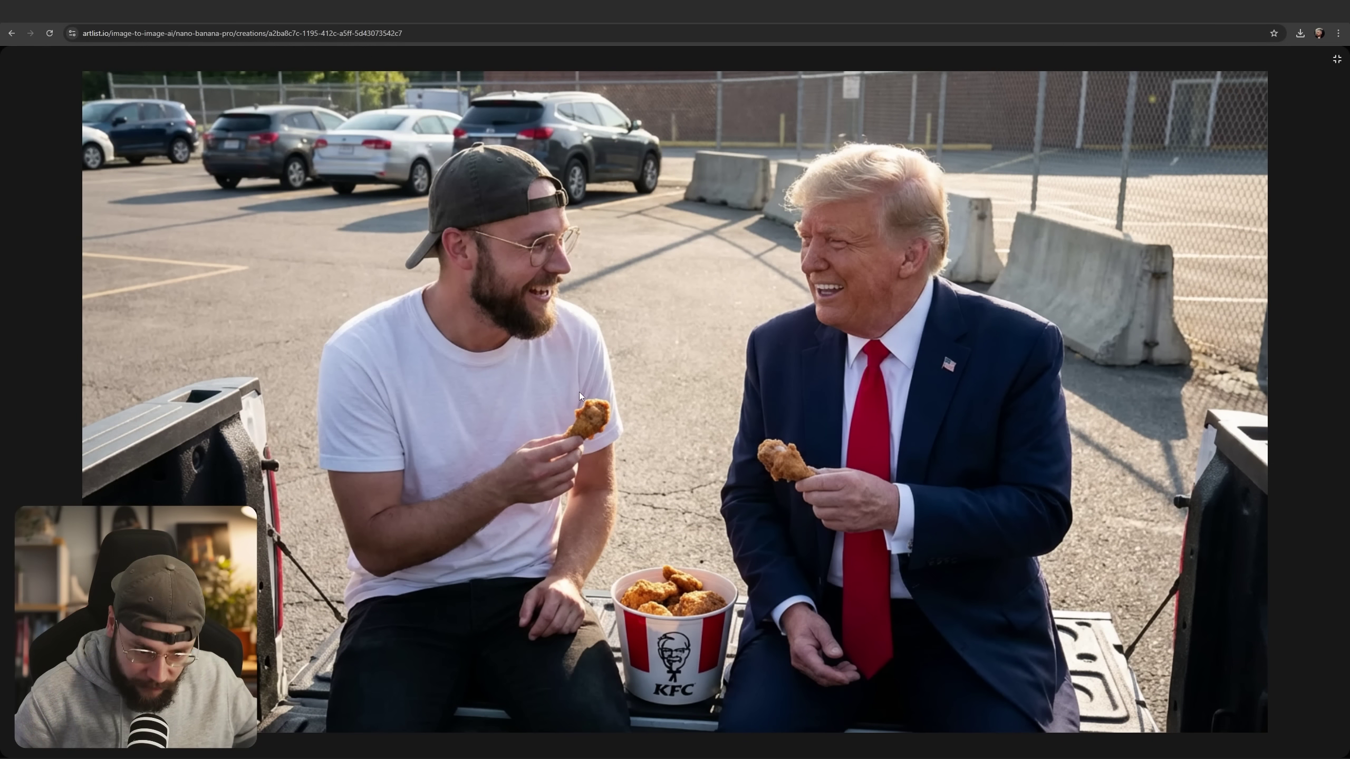
pyautogui.press('Right')
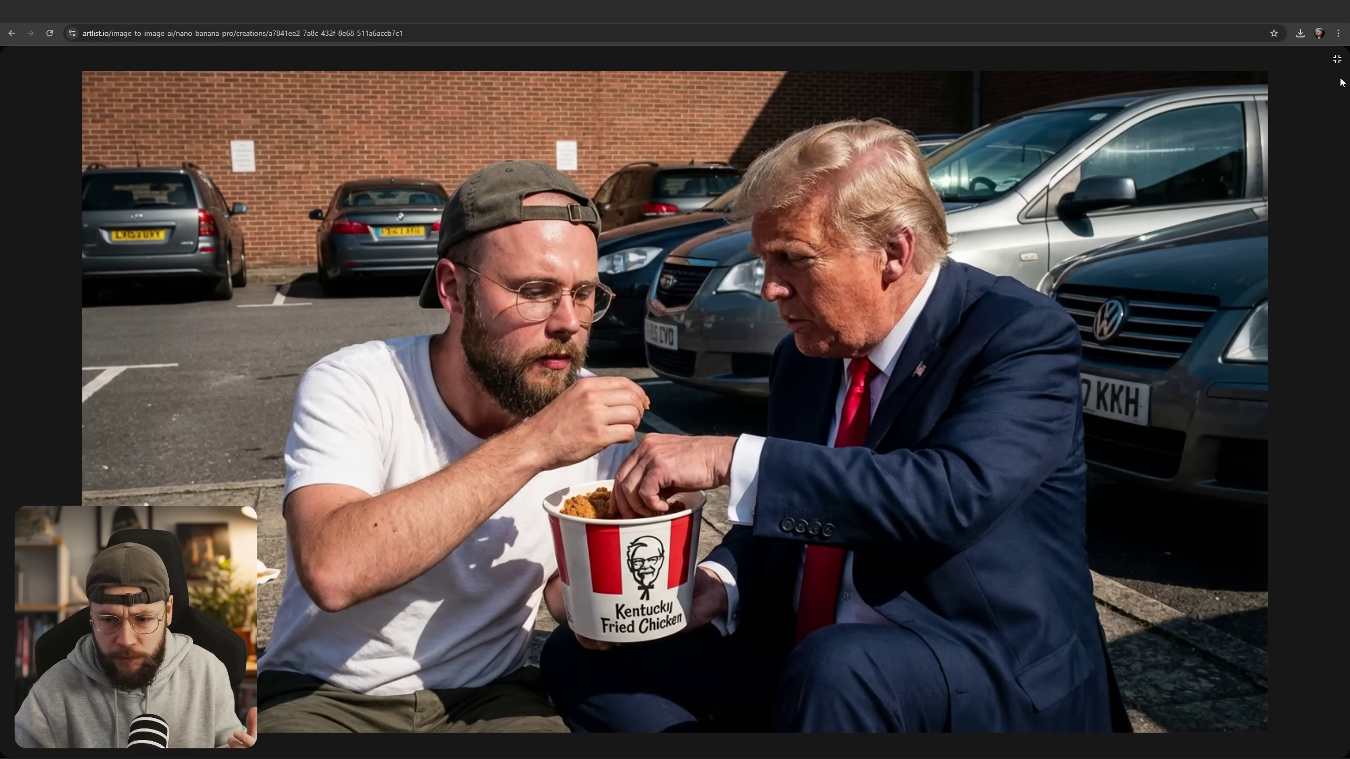
pyautogui.click(1337, 60)
pyautogui.click(975, 259)
# Step: Compare the KFC image on the truck bed with the darker one against the car bonnet at full size
pyautogui.click(1103, 489)
pyautogui.click(646, 473)
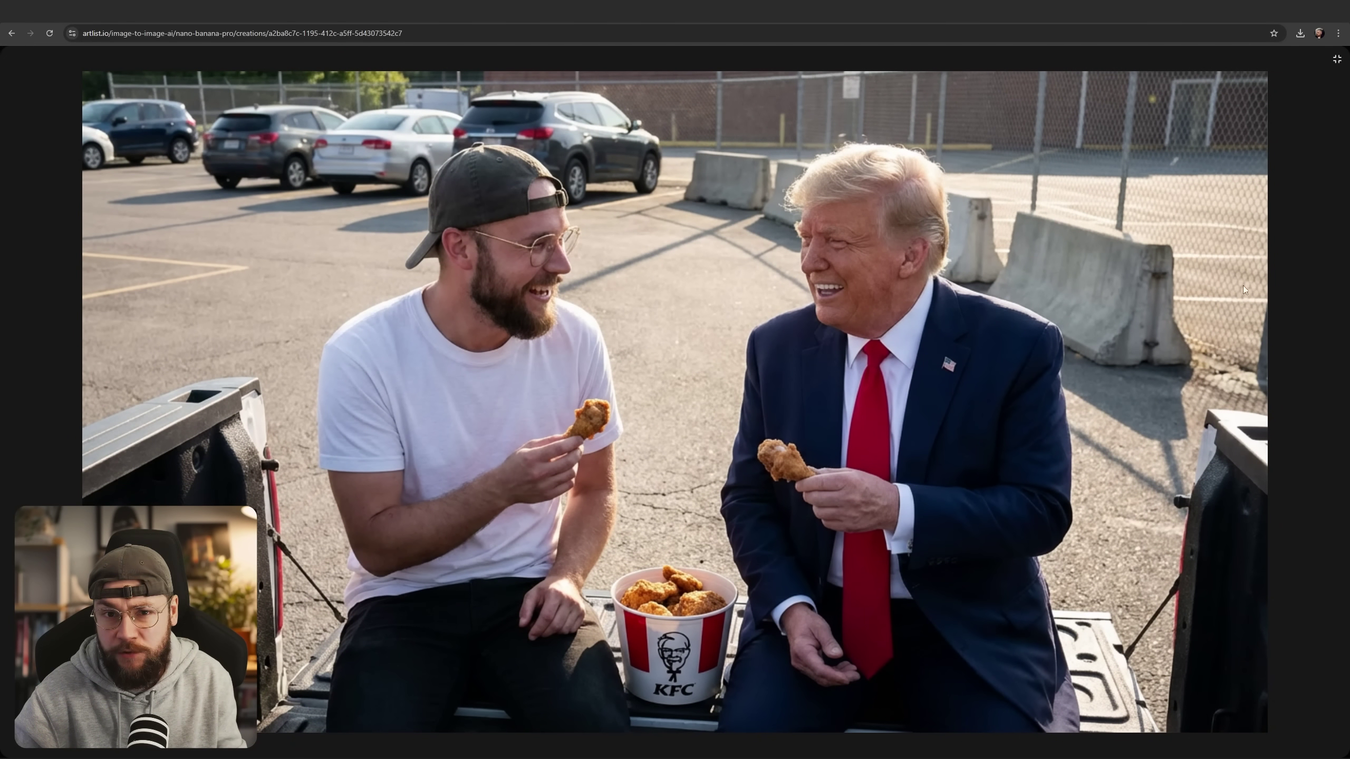
pyautogui.click(1338, 60)
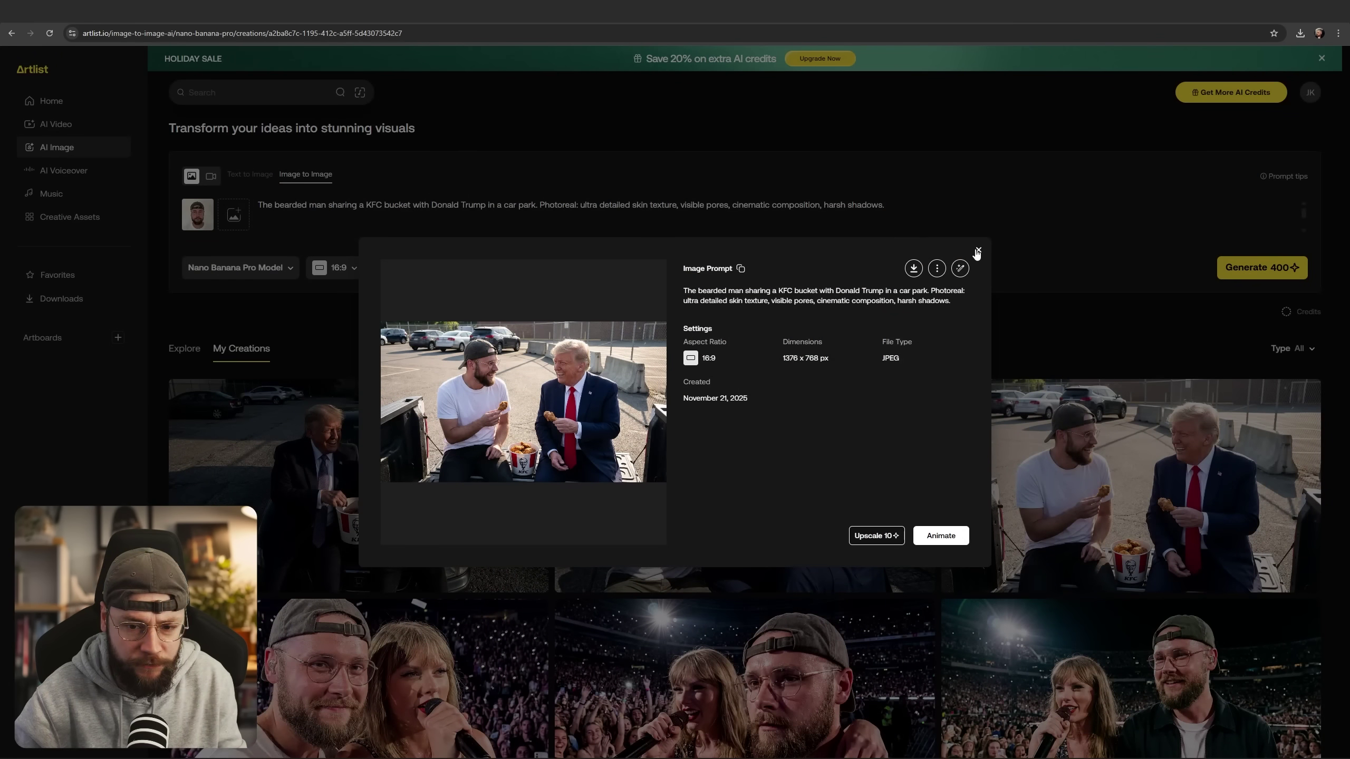
pyautogui.click(459, 464)
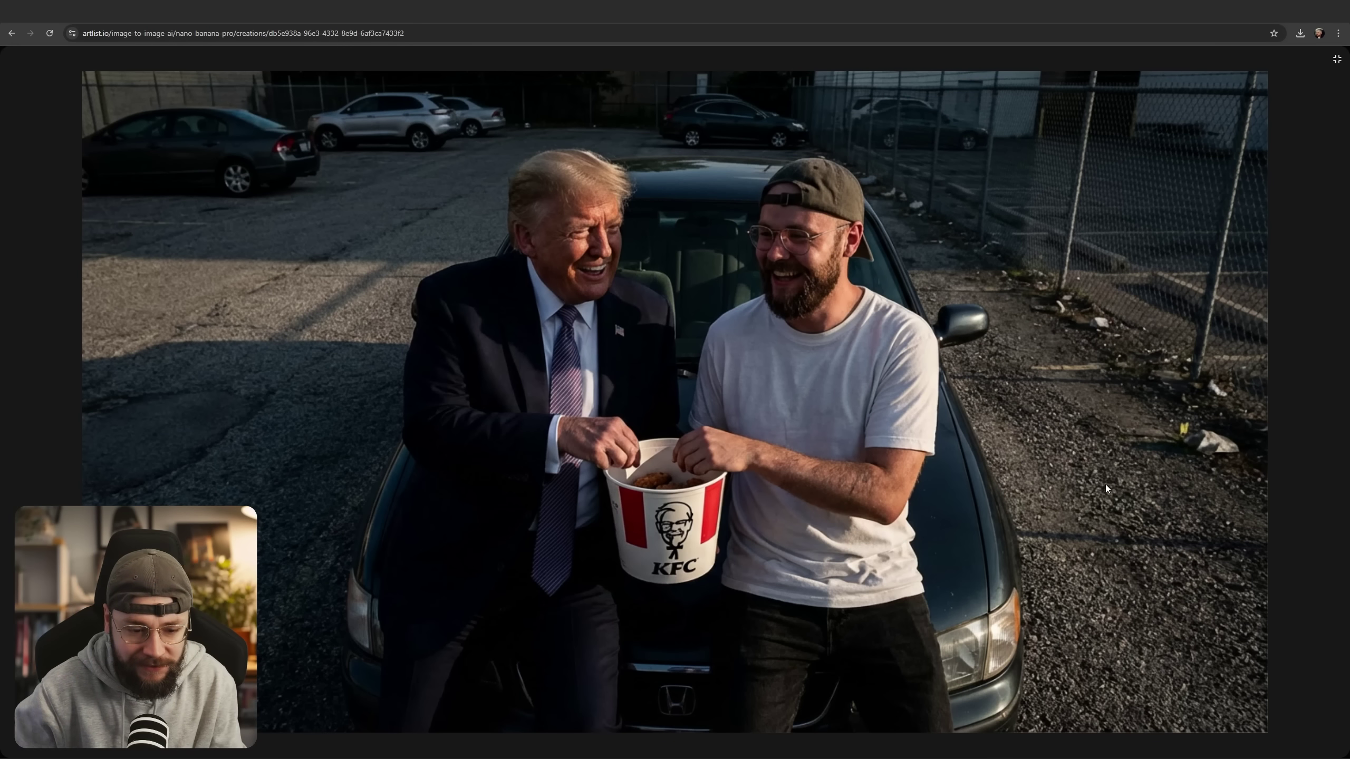
pyautogui.click(1337, 60)
pyautogui.click(1335, 57)
# Step: Upload the dark KFC car park image from the Downloads folder as the reference image
pyautogui.click(199, 215)
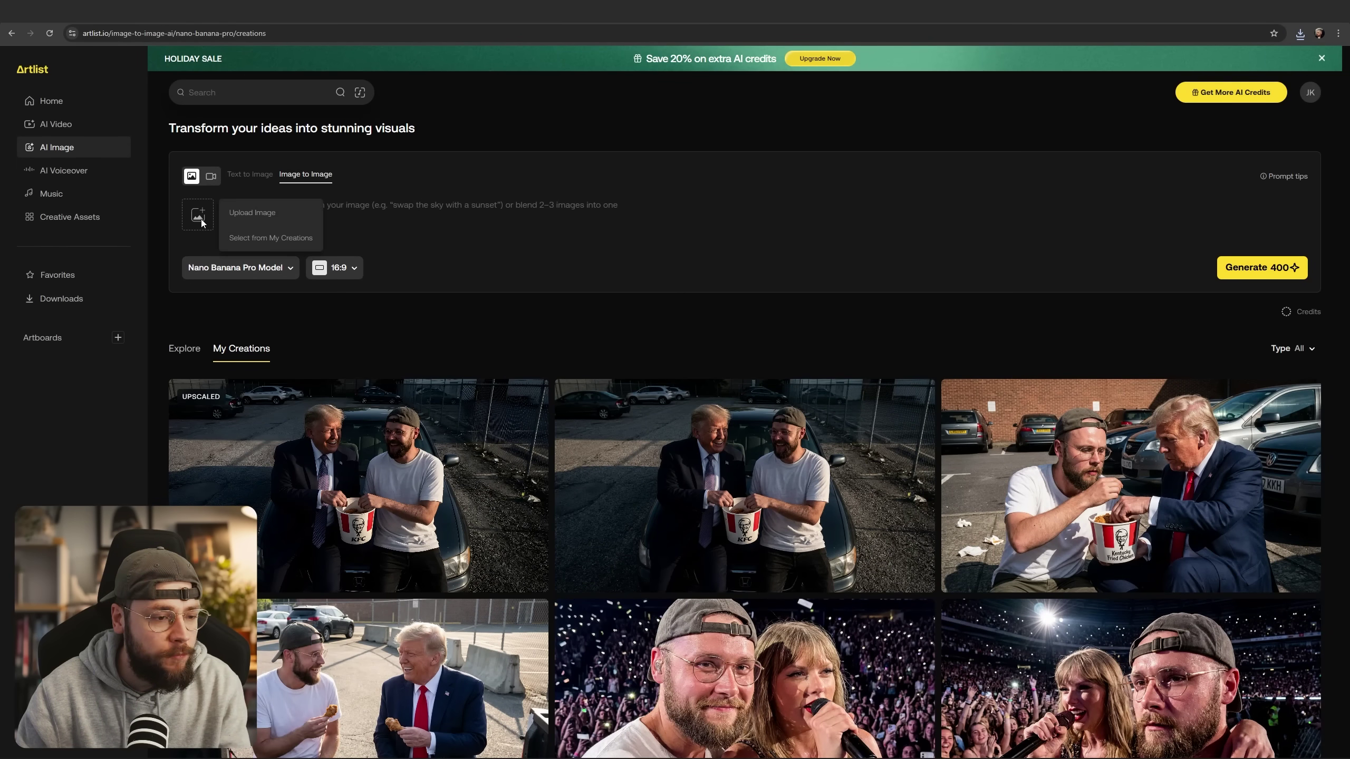
pyautogui.click(262, 215)
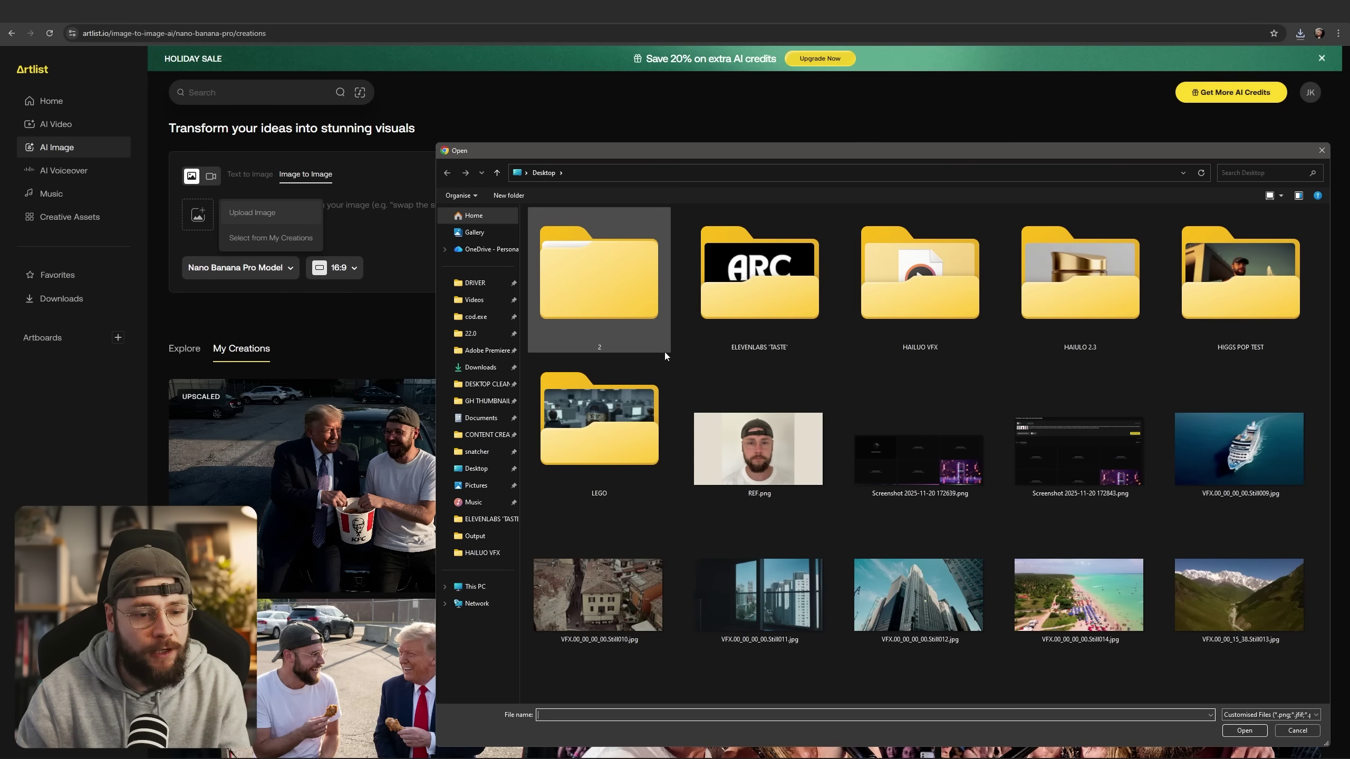
pyautogui.click(480, 367)
pyautogui.click(598, 318)
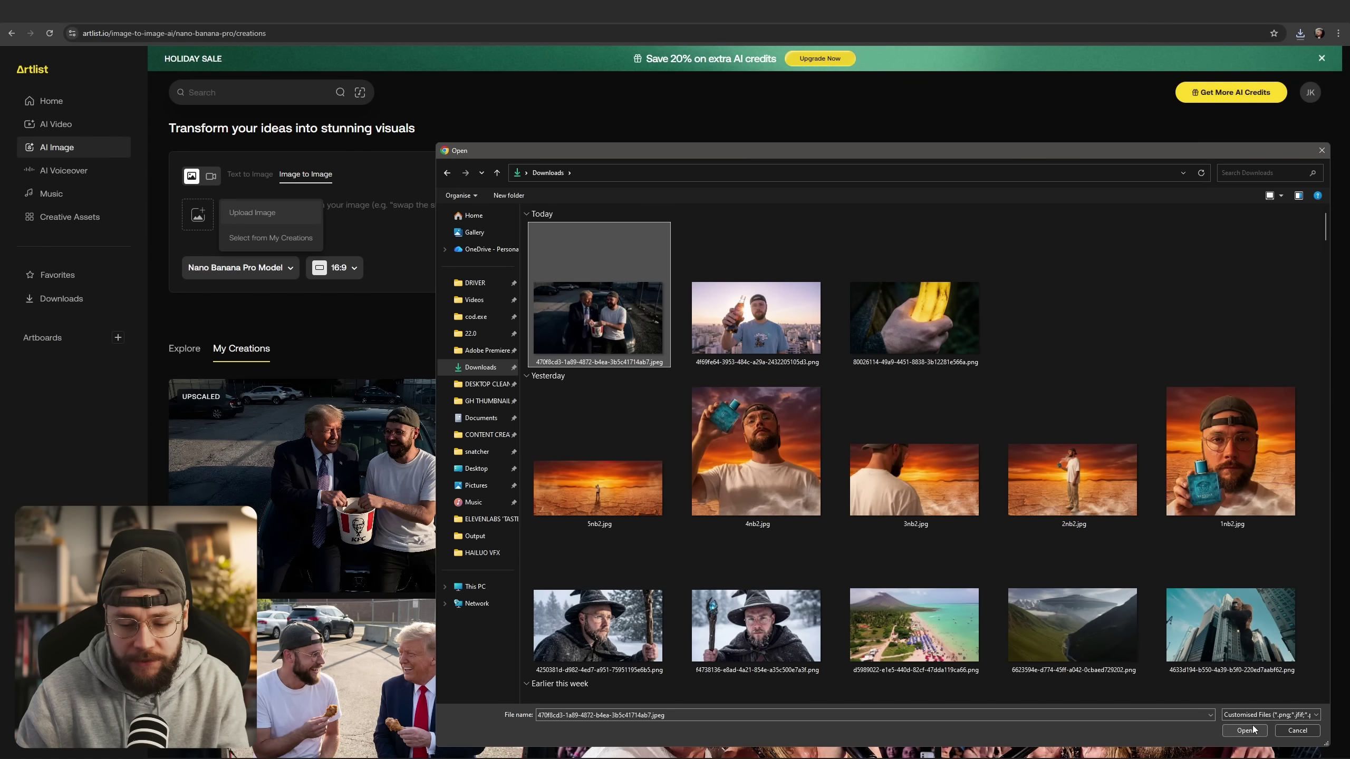
pyautogui.click(1244, 730)
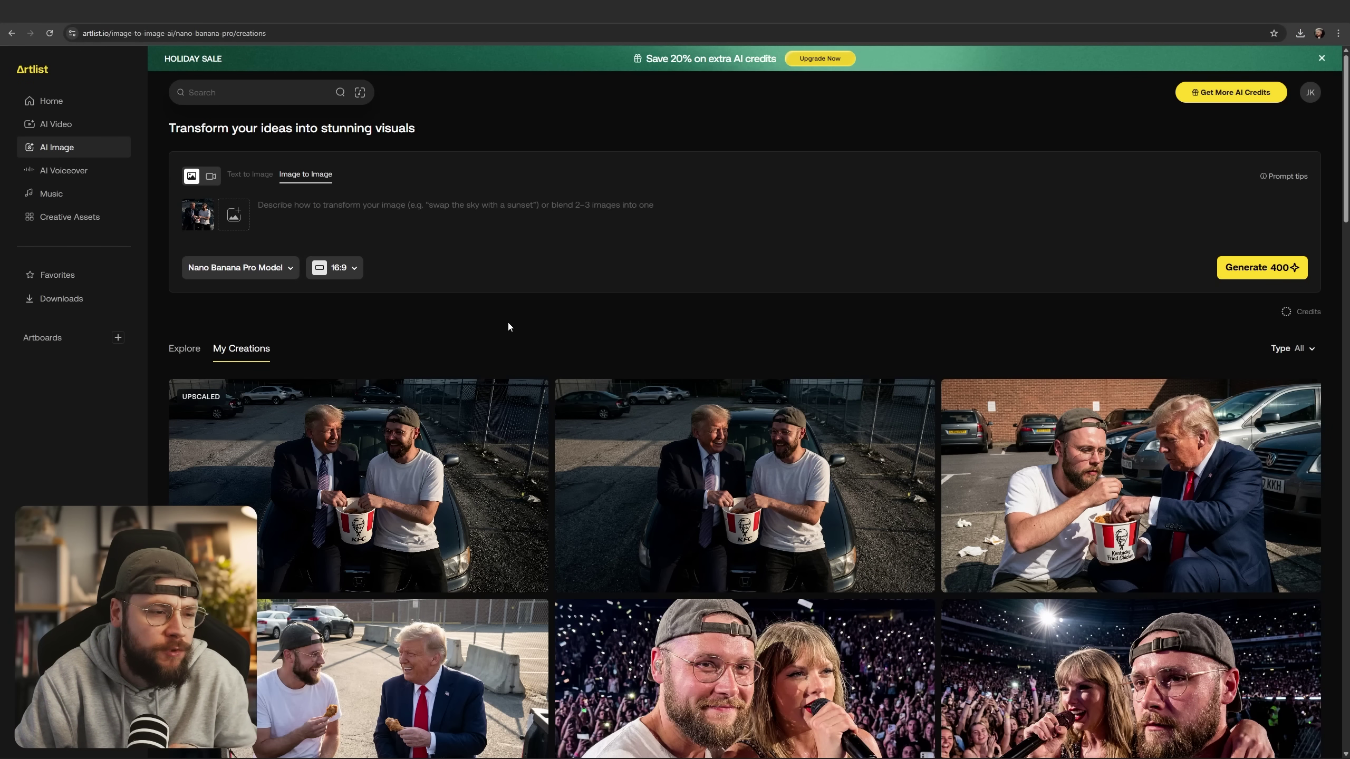
# Step: Generate an image with the prompt "Create a diagram breaking down all of the different elements that make up this image."
pyautogui.click(394, 228)
pyautogui.write('Create a diagram breaking down all of the different elements that make up this image.')
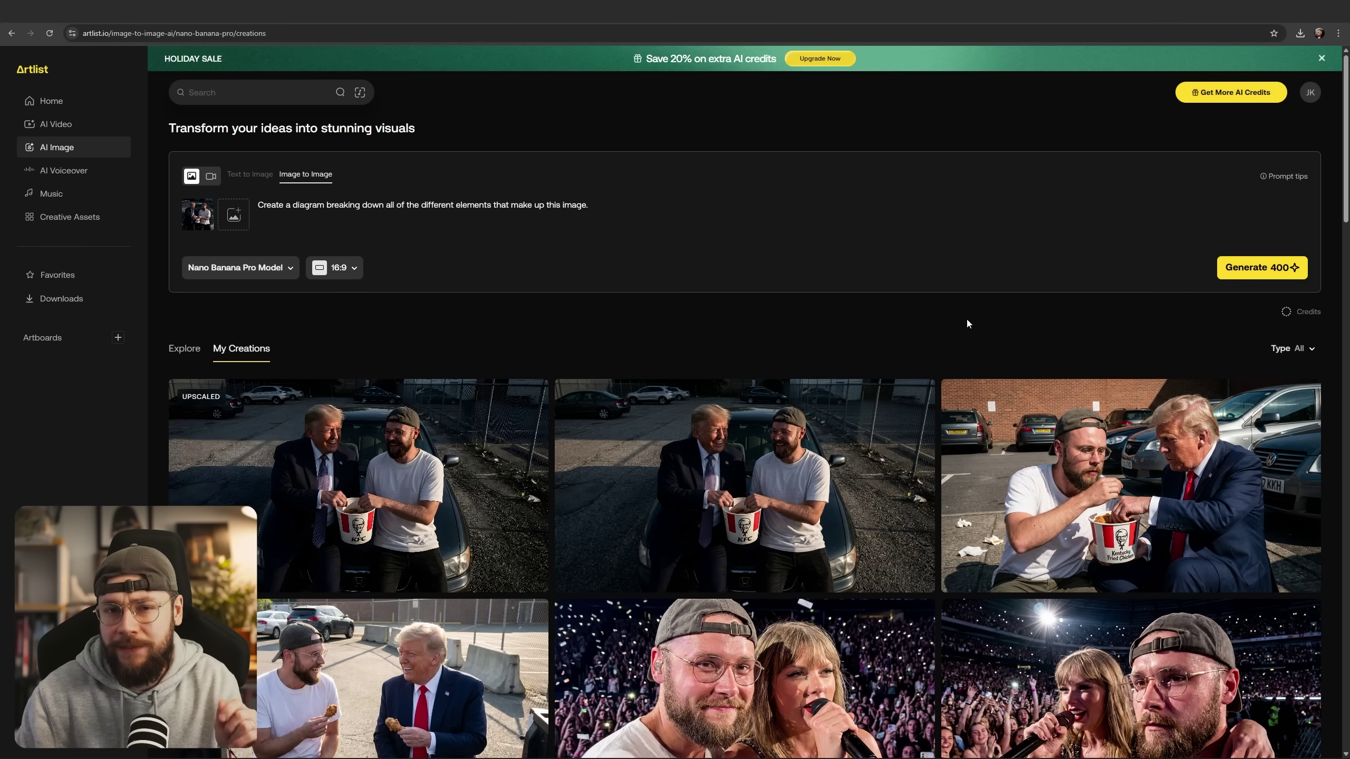
pyautogui.press('Return')
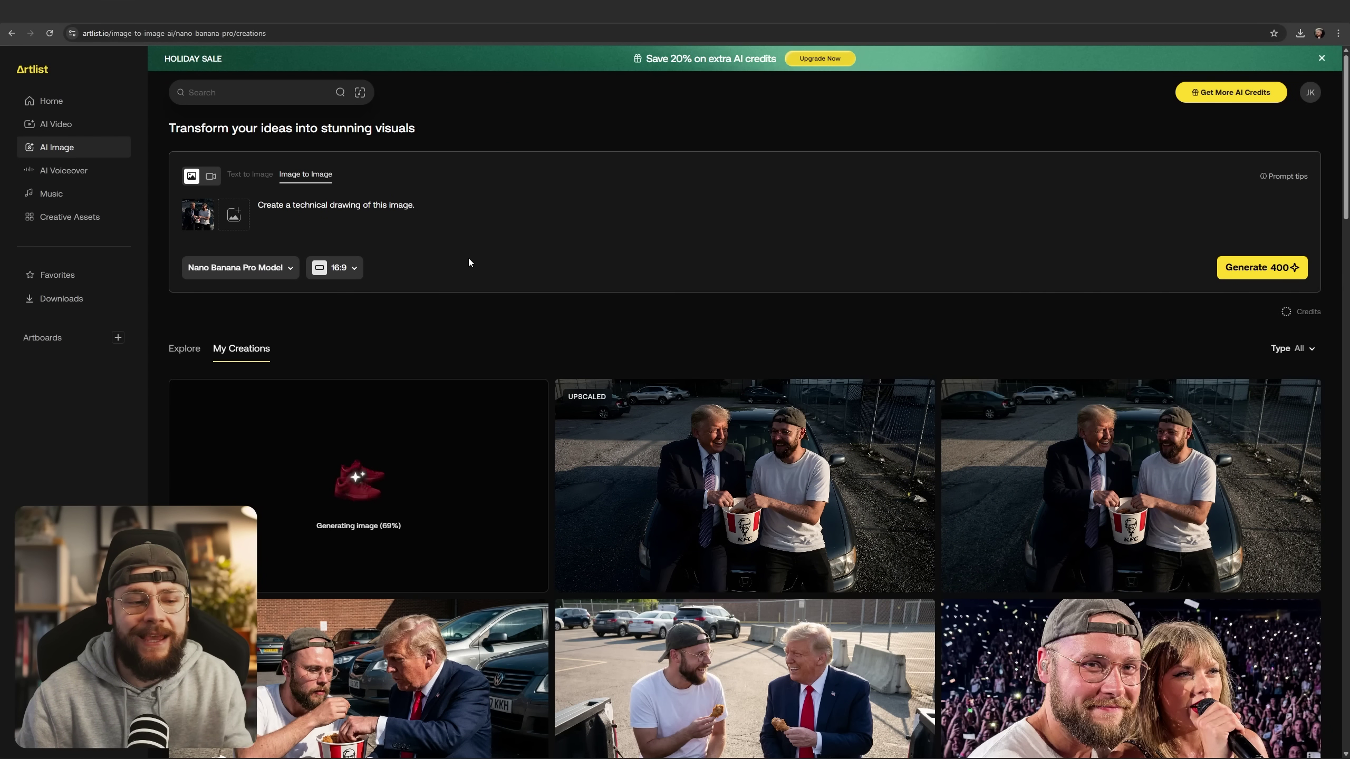
# Step: Generate an image with the prompt "Create a technical drawing of this image."
pyautogui.click(1282, 268)
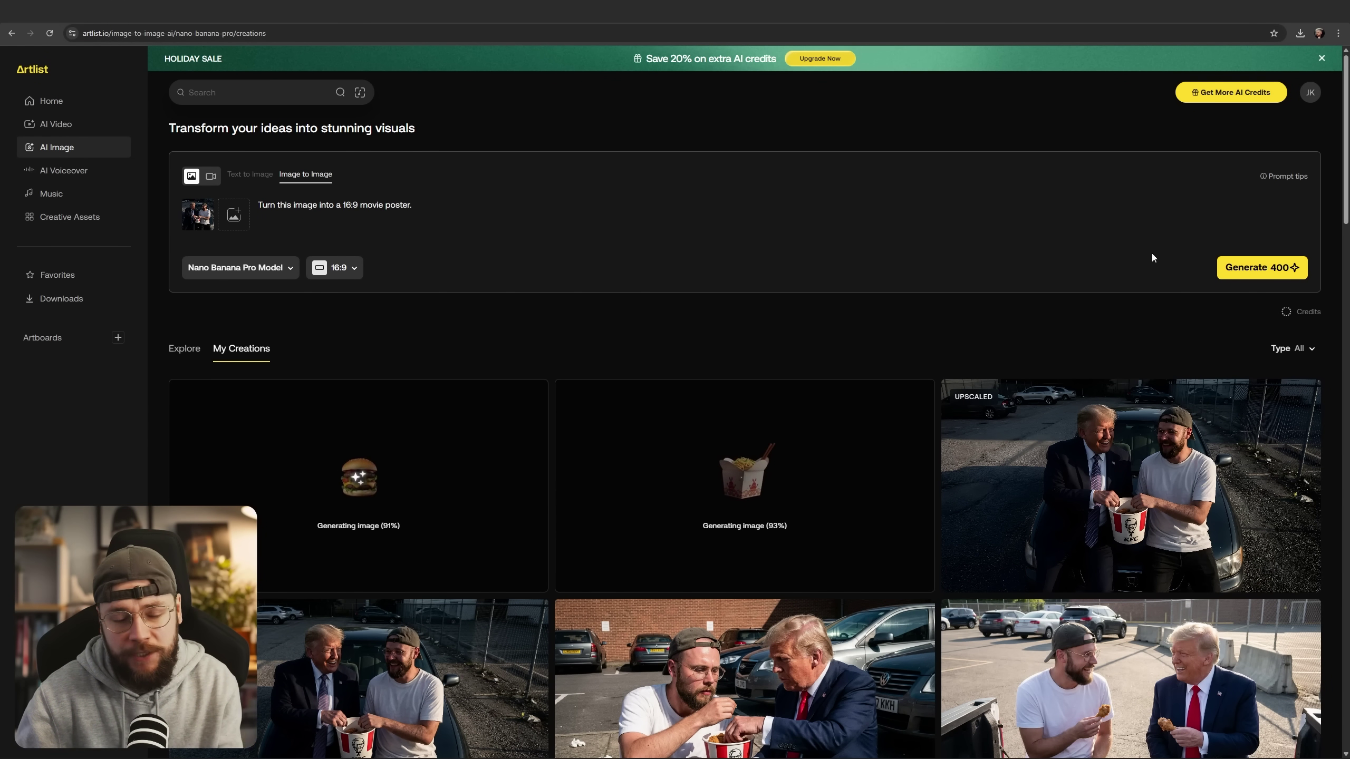
# Step: View the labelled diagram of the KFC car park image at full size and check its annotations
pyautogui.click(1133, 498)
pyautogui.click(642, 482)
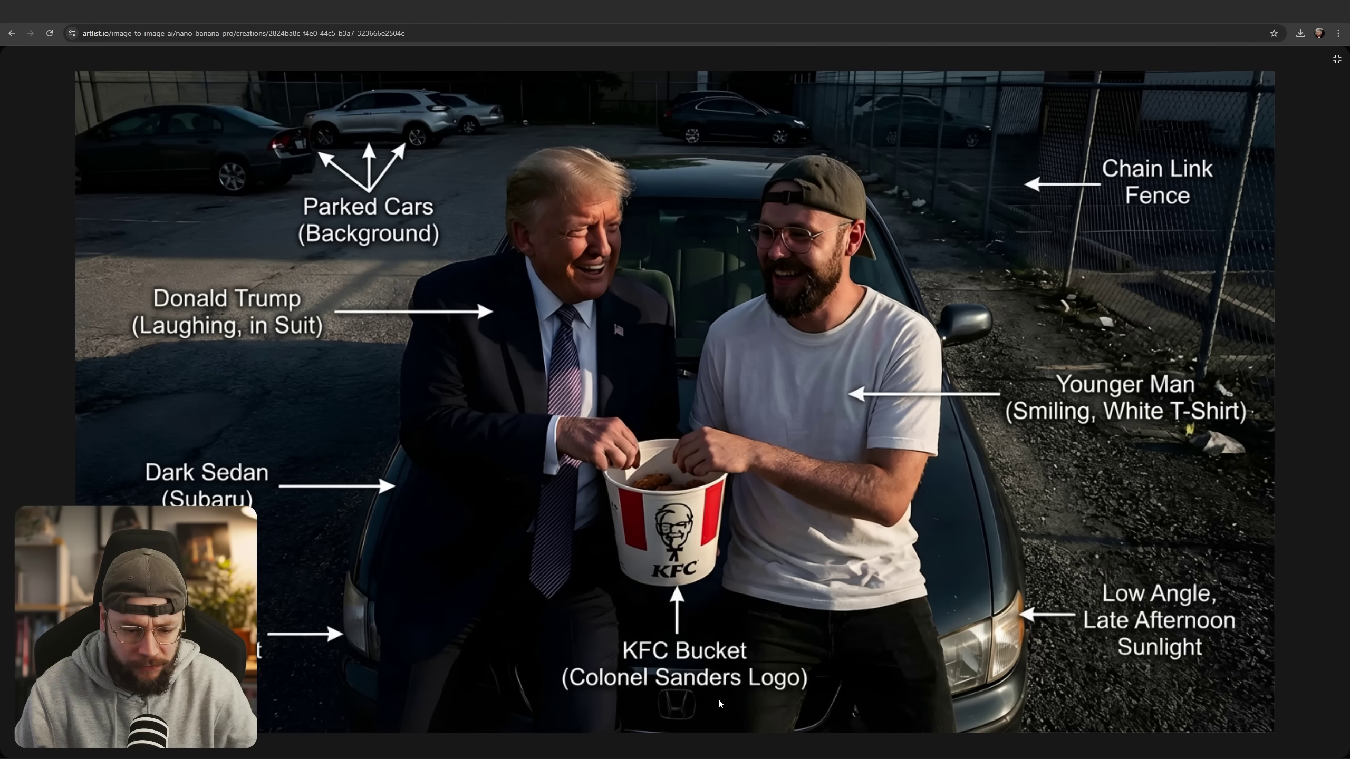
pyautogui.press('Escape')
pyautogui.click(978, 250)
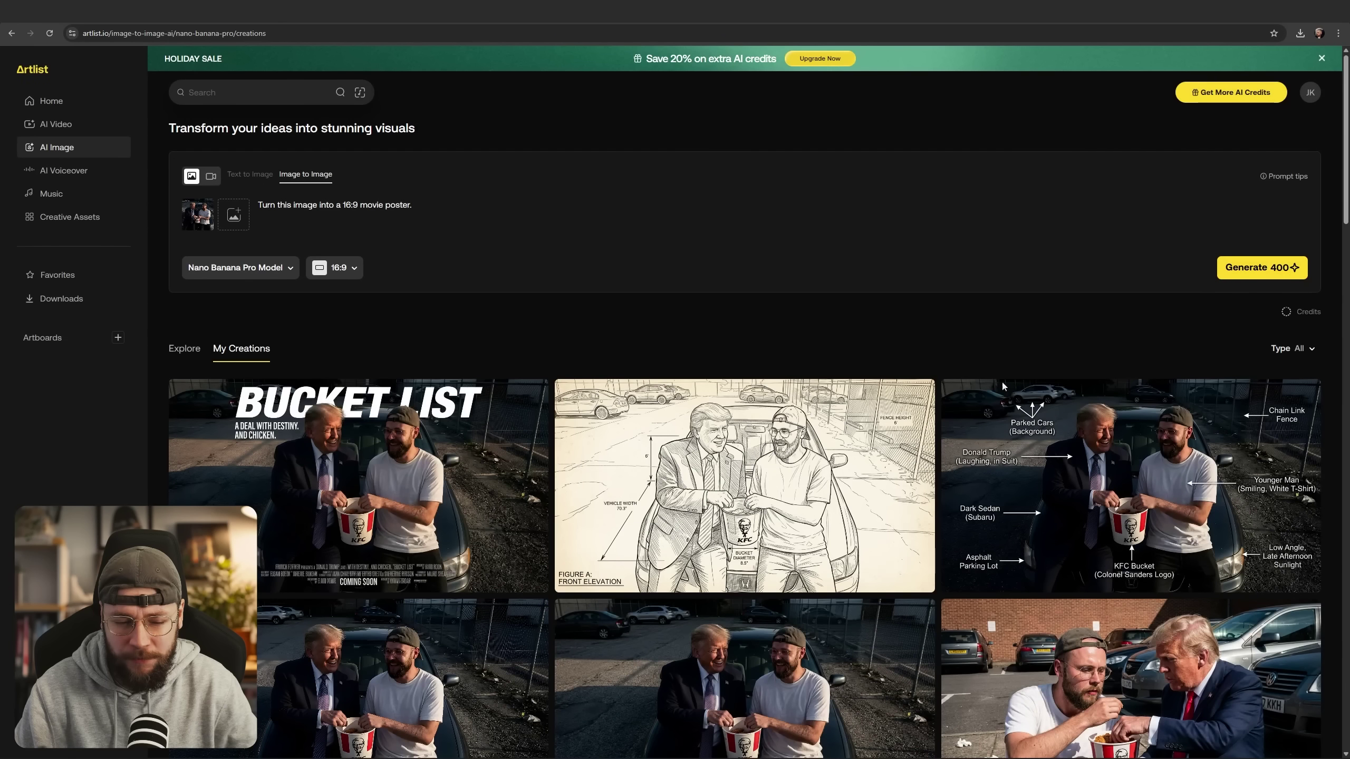
# Step: Examine the technical drawing and the "Bucket List" movie poster at full size
pyautogui.click(792, 489)
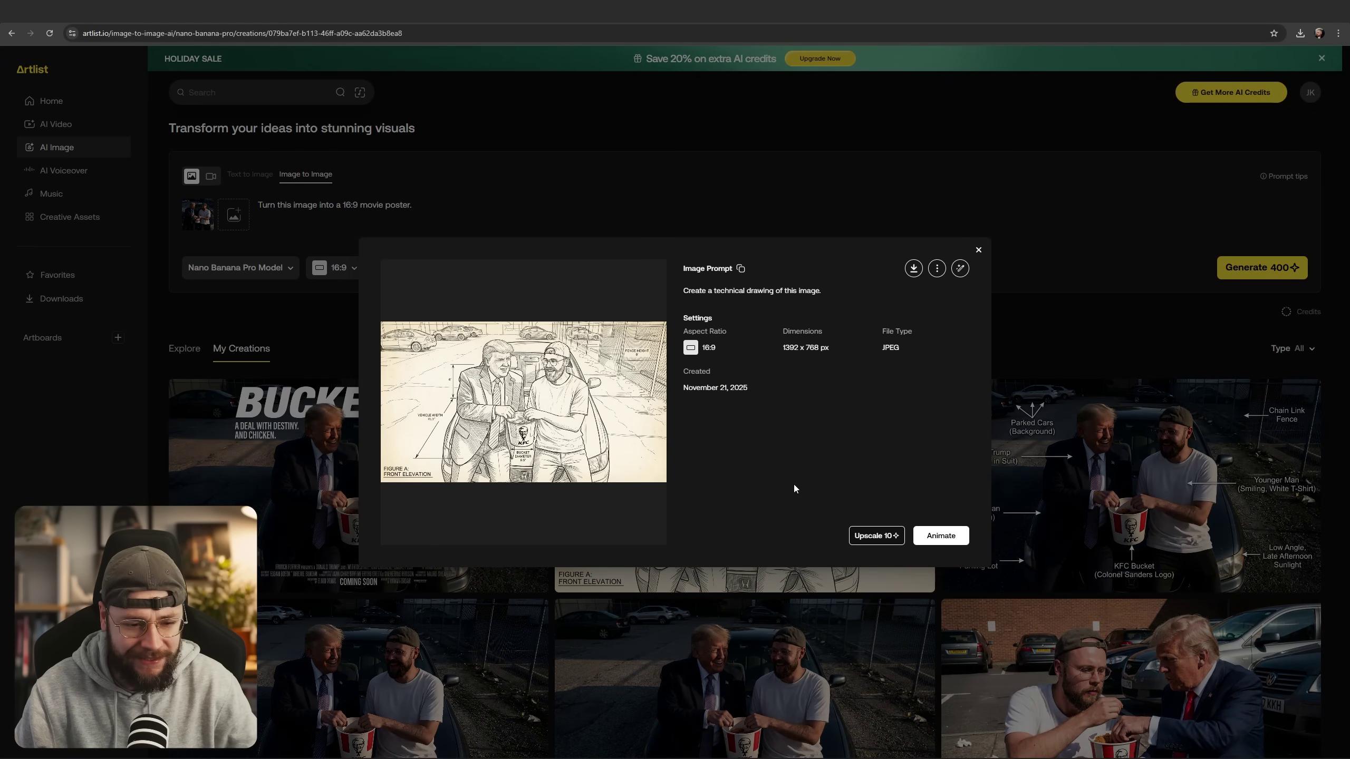
pyautogui.click(654, 470)
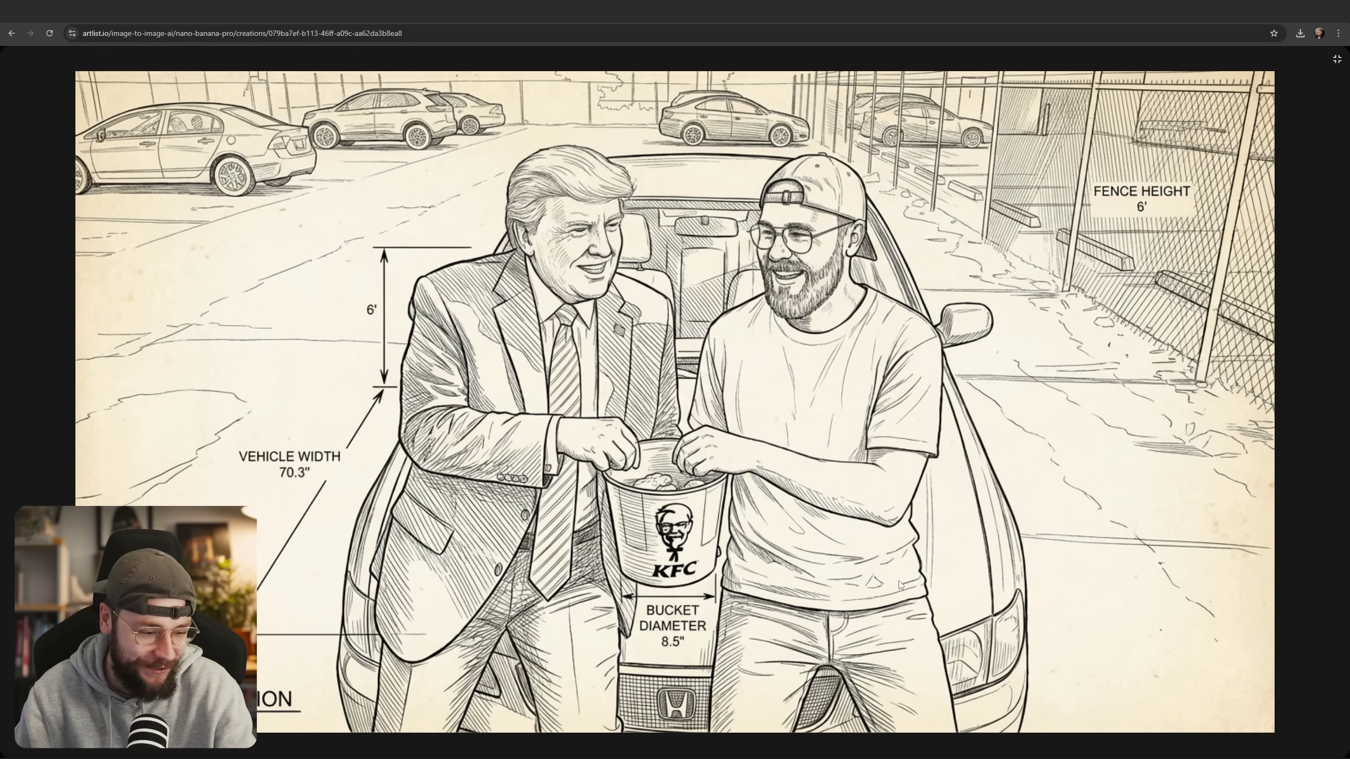
pyautogui.press('Escape')
pyautogui.press('Escape')
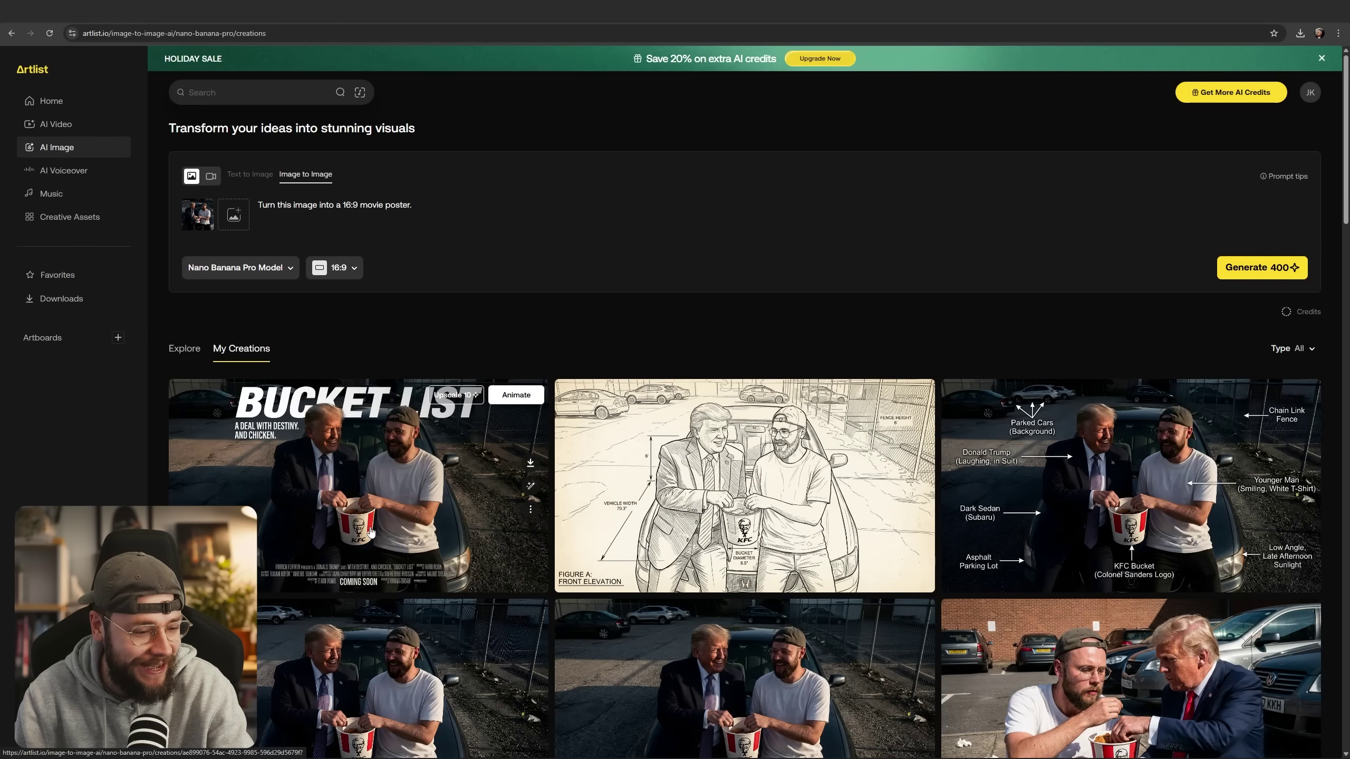
pyautogui.click(429, 527)
pyautogui.click(652, 472)
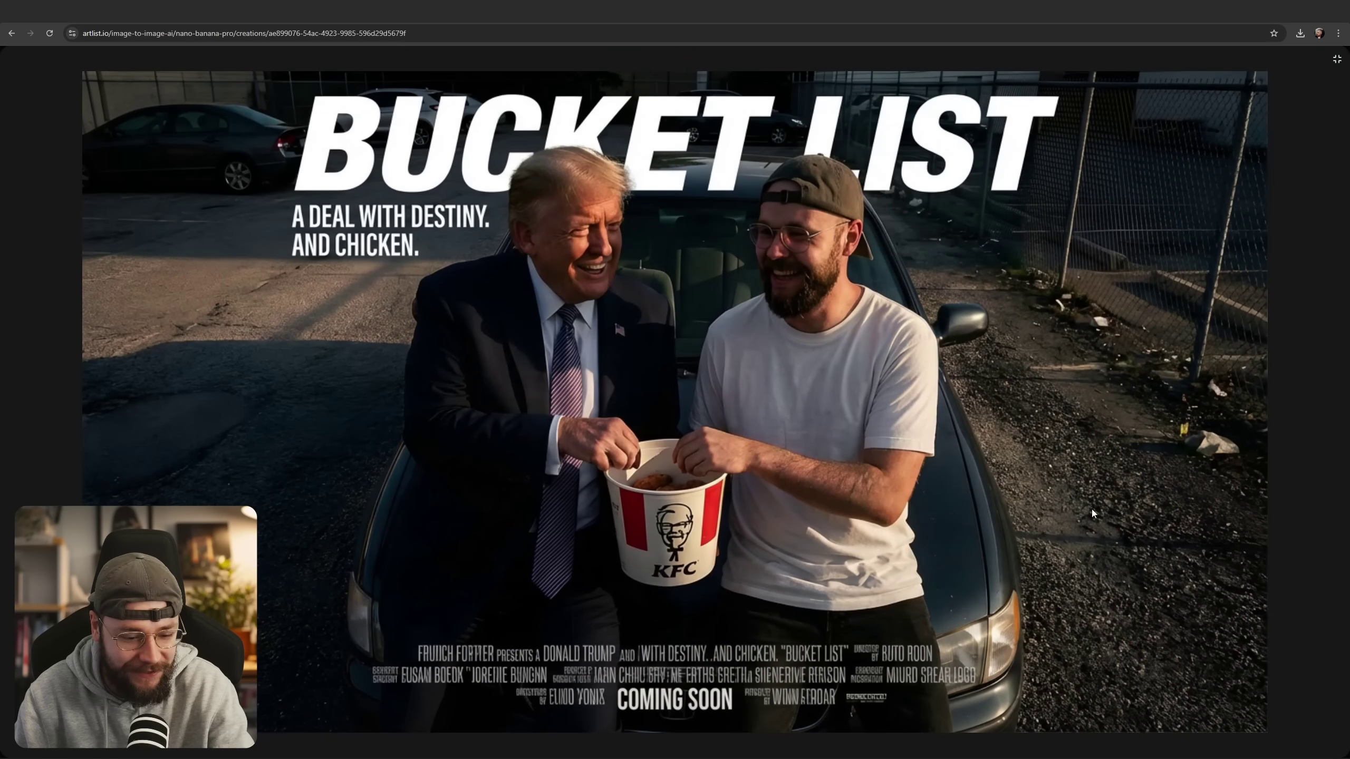